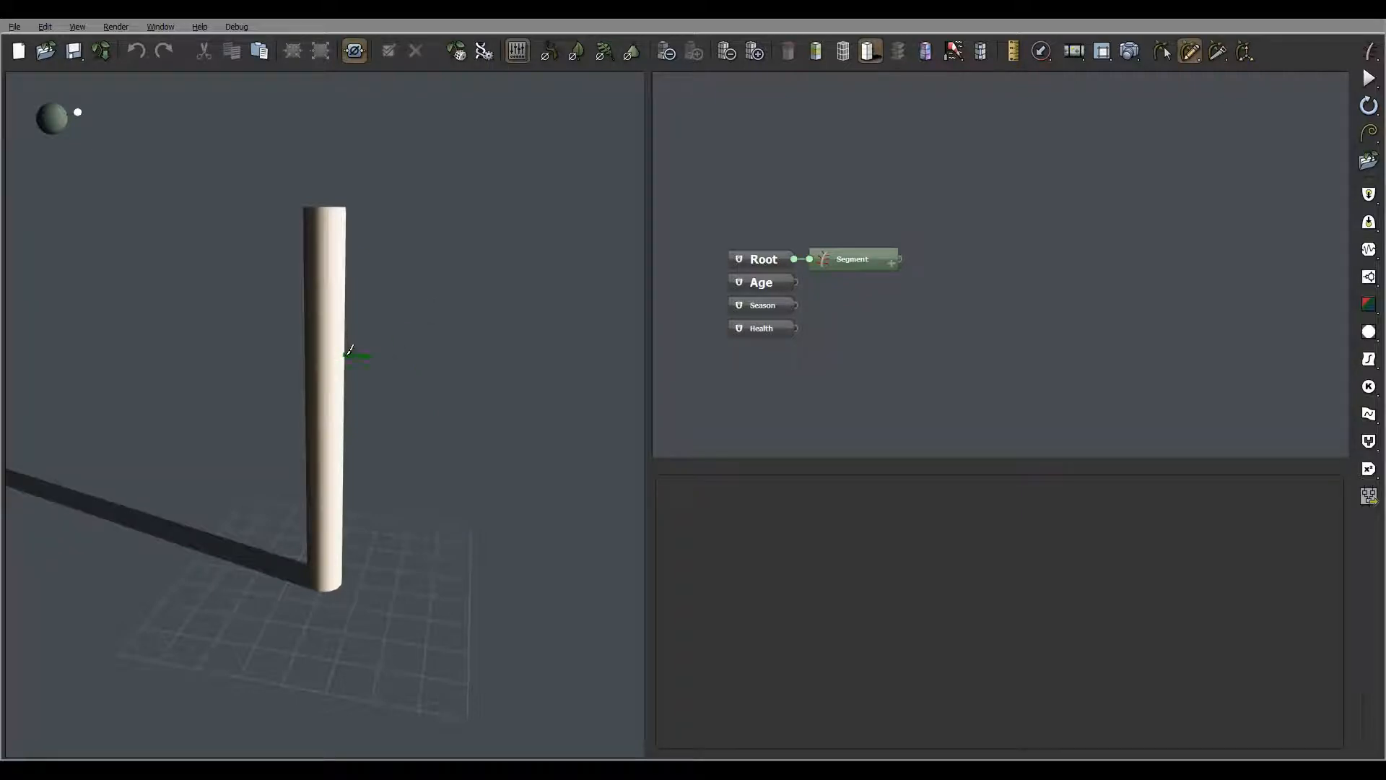
Step: Draw a curled branch from the middle of the trunk and a second, S-shaped branch near the trunk's top
drag(345, 354, 238, 345)
right_drag(239, 344, 267, 346)
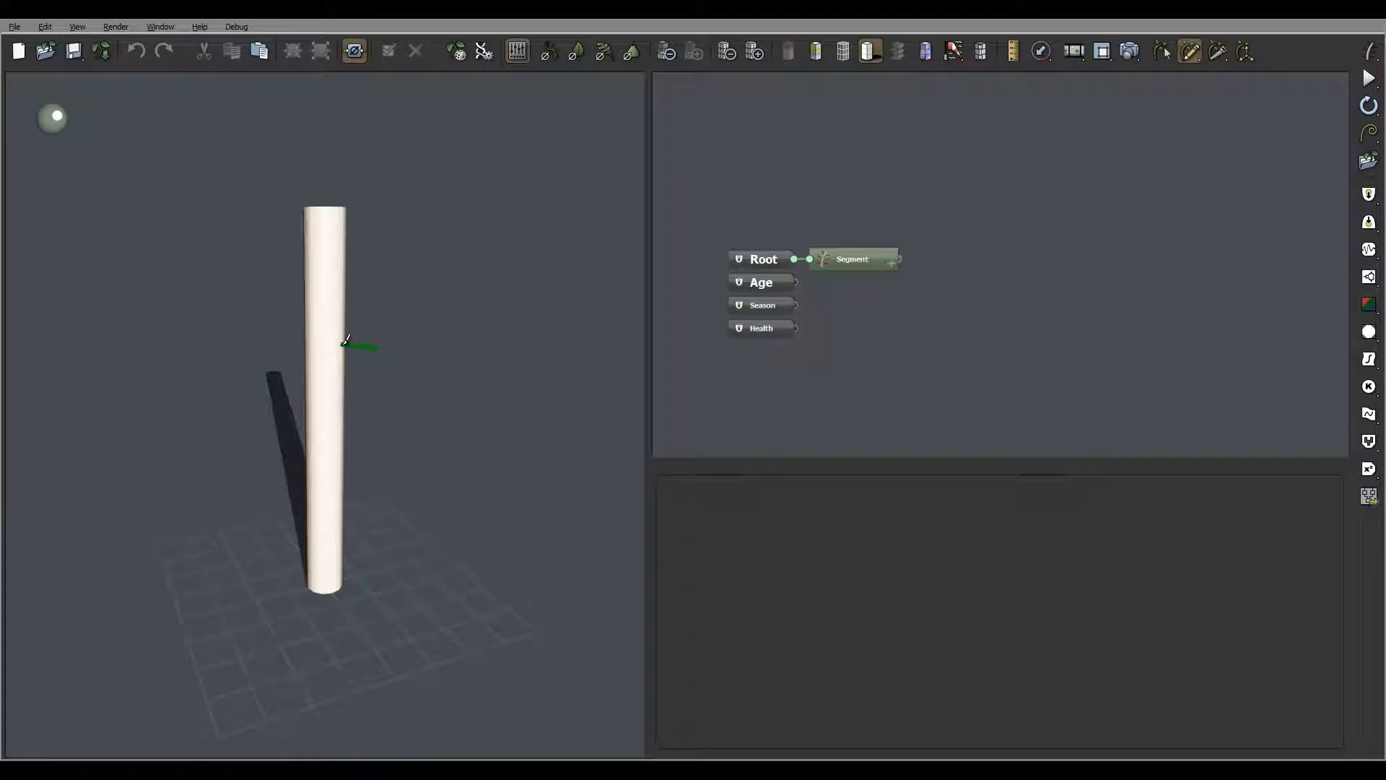
mouse_move(346, 340)
mouse_down()
mouse_move(432, 334)
mouse_move(452, 254)
mouse_move(491, 228)
mouse_move(527, 239)
mouse_move(557, 298)
mouse_move(519, 331)
mouse_move(464, 334)
mouse_move(467, 303)
mouse_move(462, 318)
mouse_up()
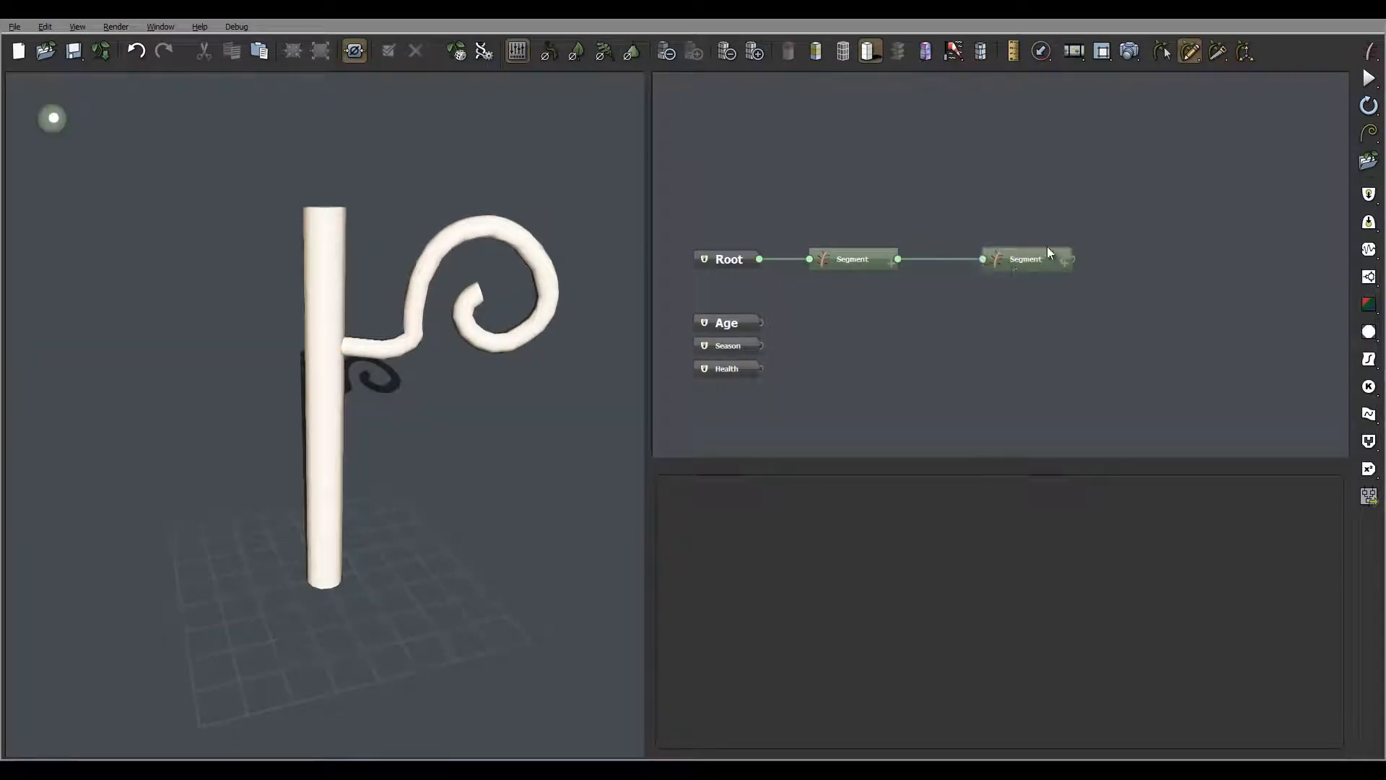
right_drag(506, 250, 301, 278)
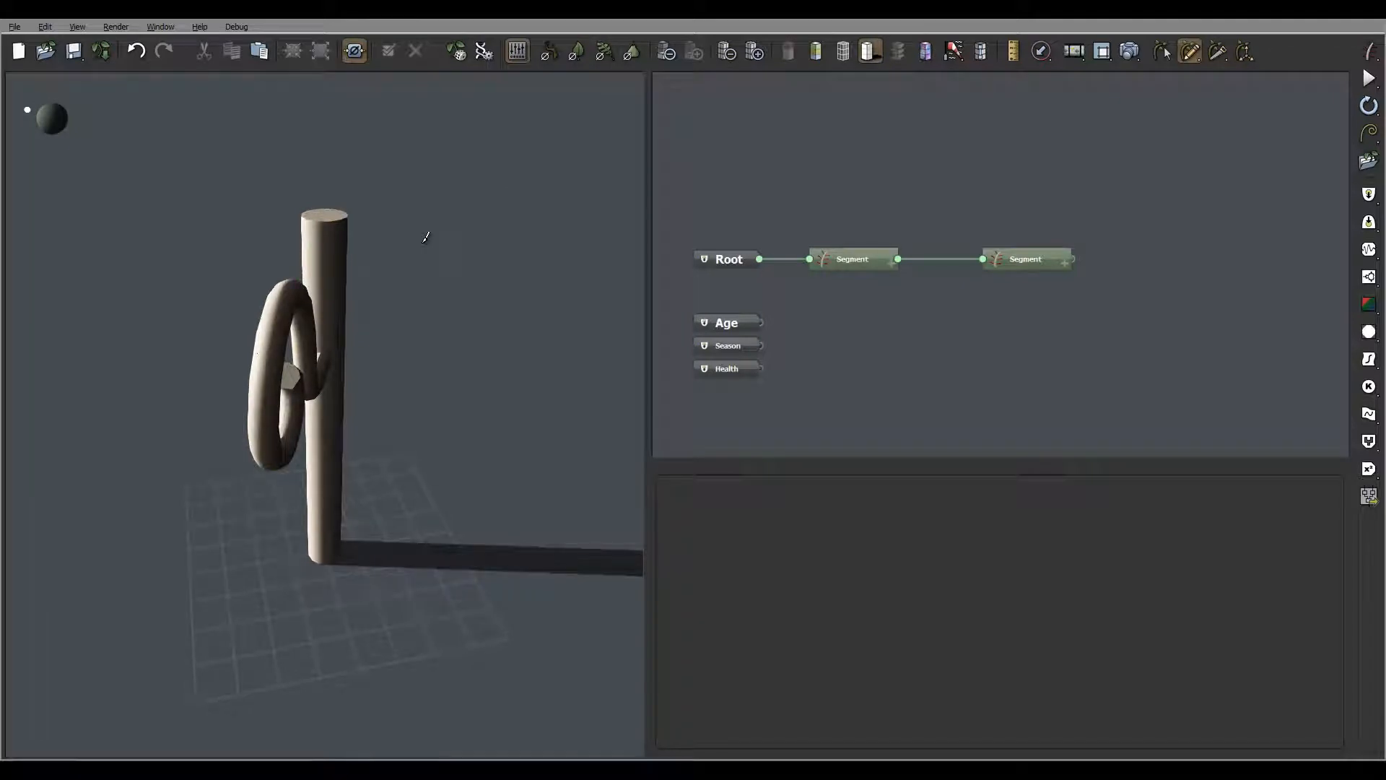
mouse_move(425, 237)
mouse_down()
mouse_move(411, 182)
mouse_move(450, 146)
mouse_move(504, 145)
mouse_up()
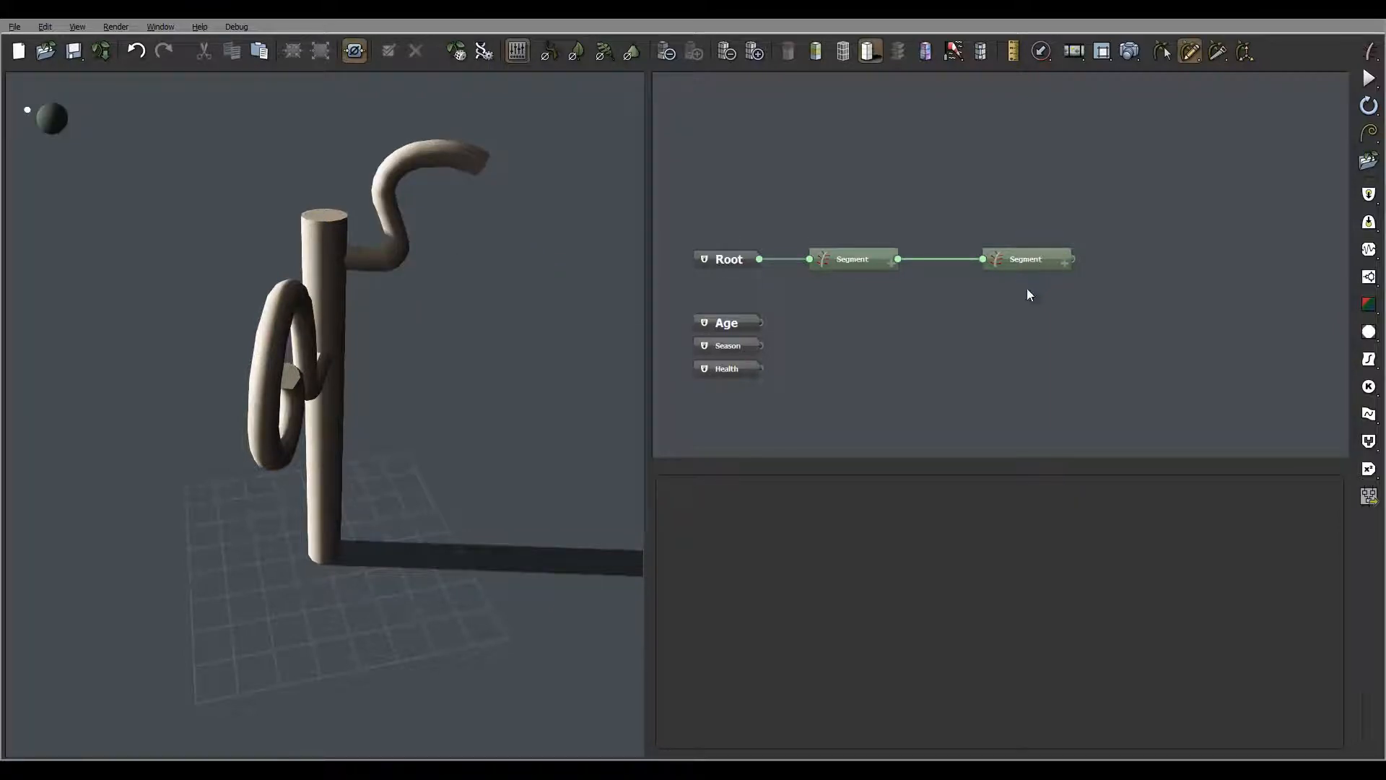
Step: Draw a short drooping branch on the upper trunk and another curled branch at the trunk's top
right_drag(381, 296, 538, 276)
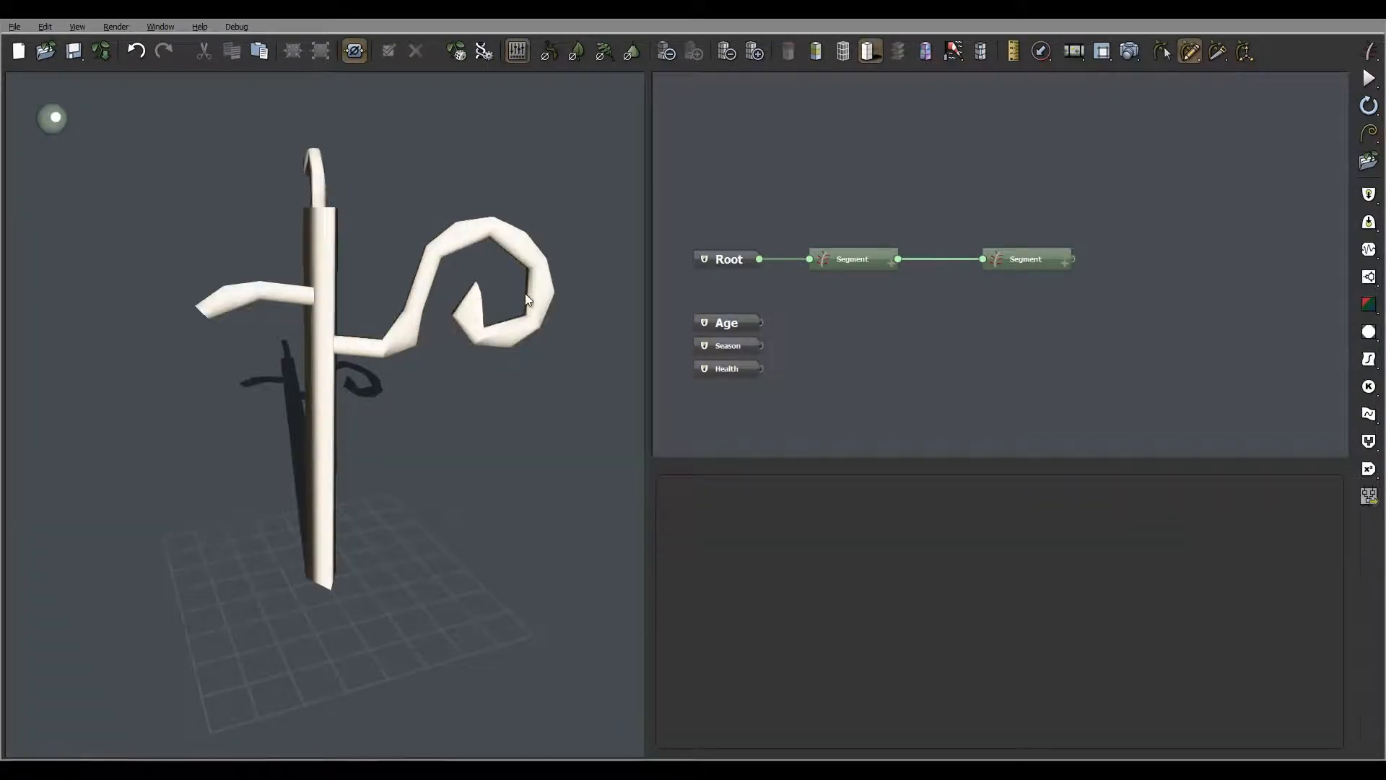
right_drag(525, 293, 578, 216)
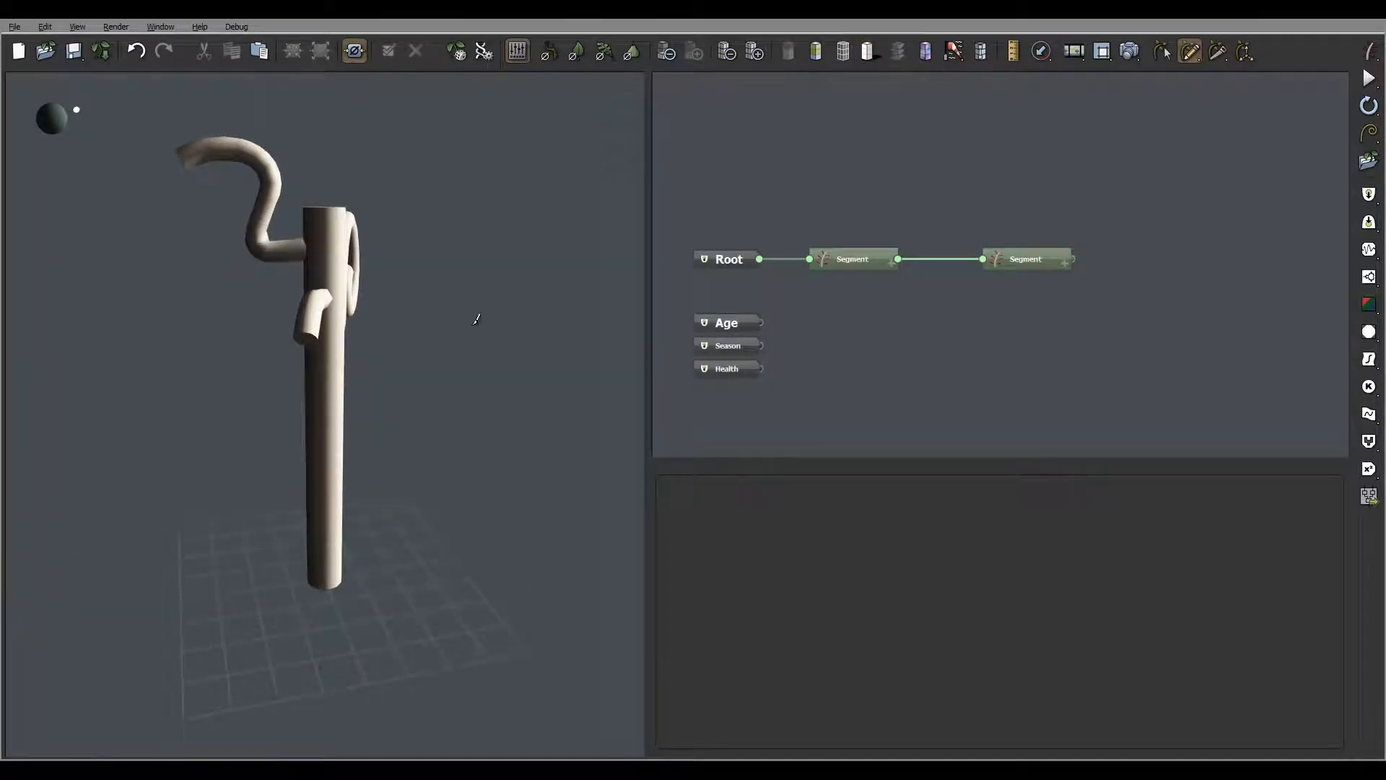
mouse_move(476, 321)
right_down()
mouse_move(511, 382)
mouse_move(409, 347)
mouse_move(474, 322)
mouse_move(488, 349)
mouse_move(458, 331)
right_up()
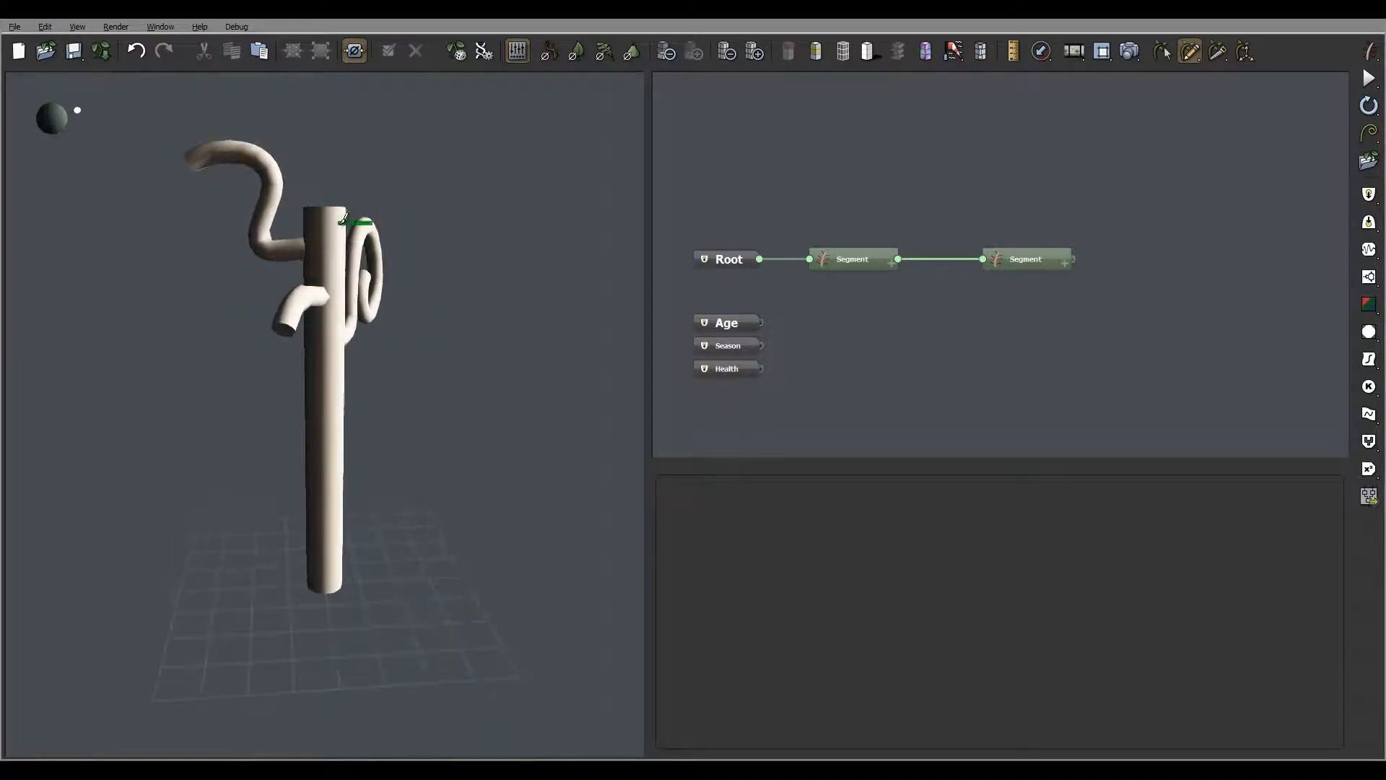
mouse_move(370, 207)
mouse_down()
mouse_move(414, 158)
mouse_move(466, 162)
mouse_move(491, 189)
mouse_move(453, 246)
mouse_move(414, 226)
mouse_move(429, 201)
mouse_move(426, 215)
mouse_up()
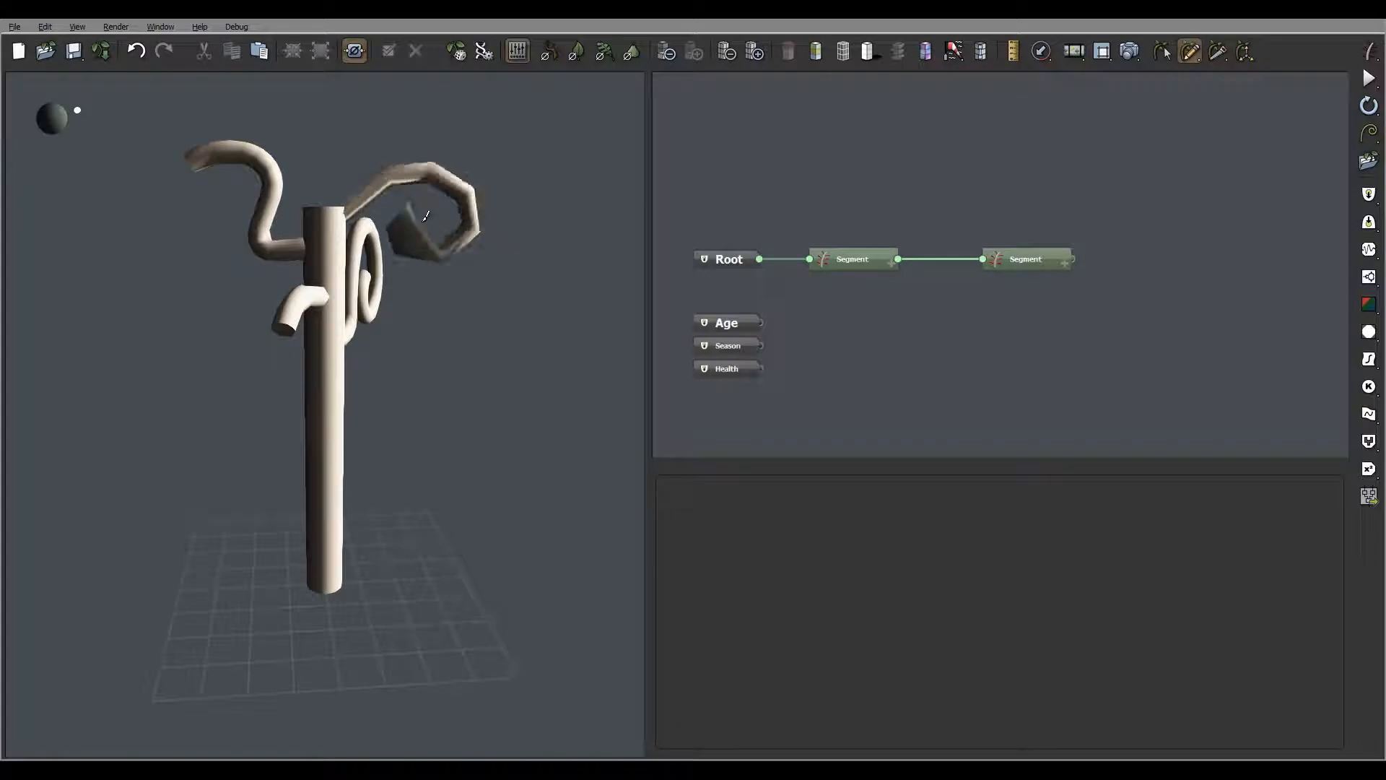
Step: Highlight the primitives of the second Segment node in red in the 3D preview
click(1027, 257)
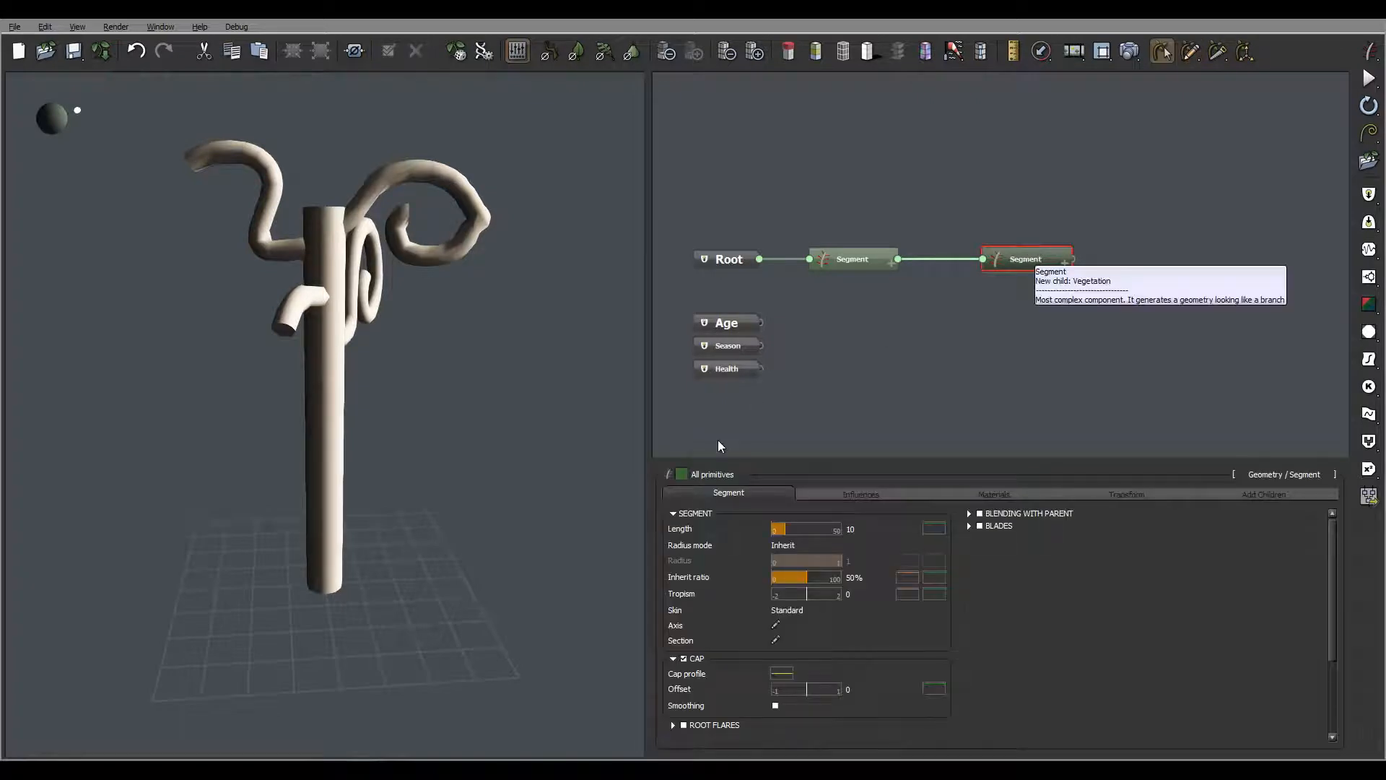
click(789, 51)
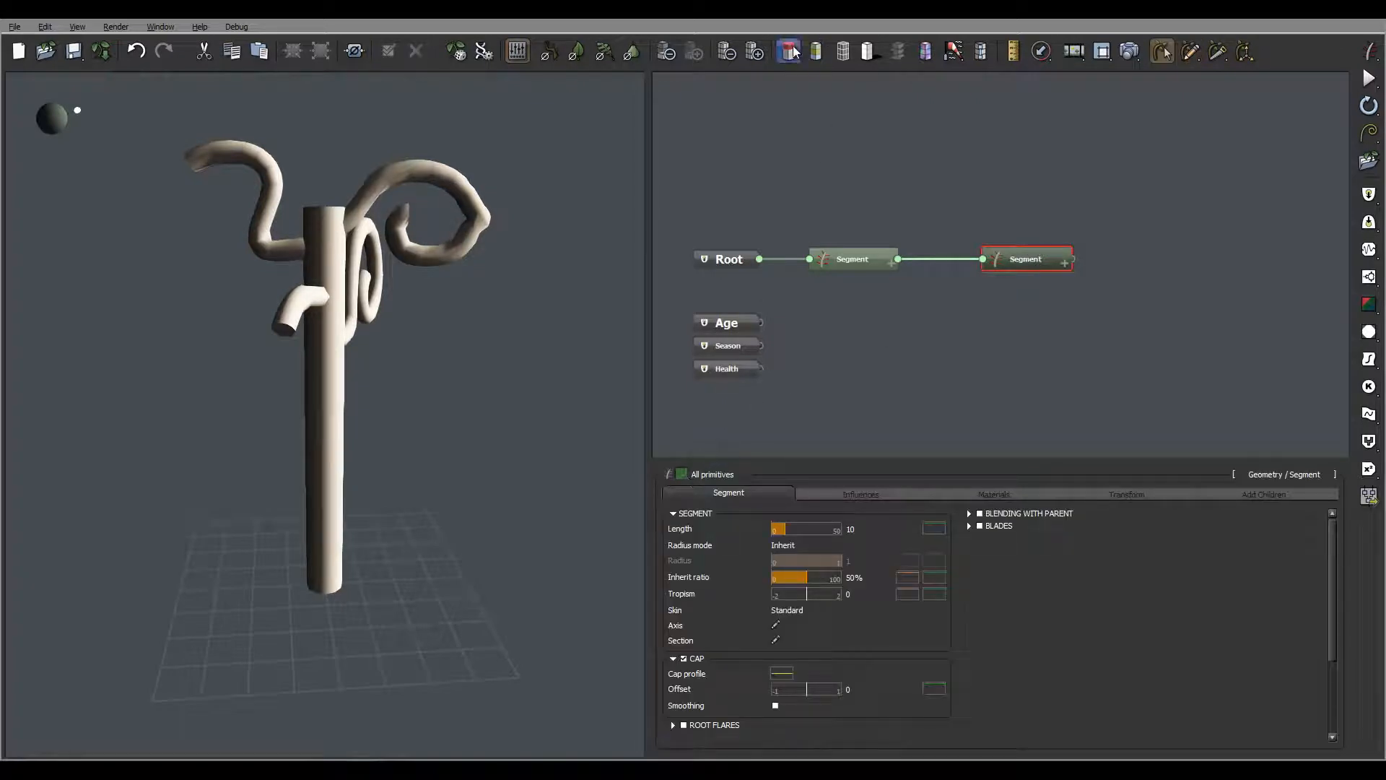
drag(553, 231, 508, 316)
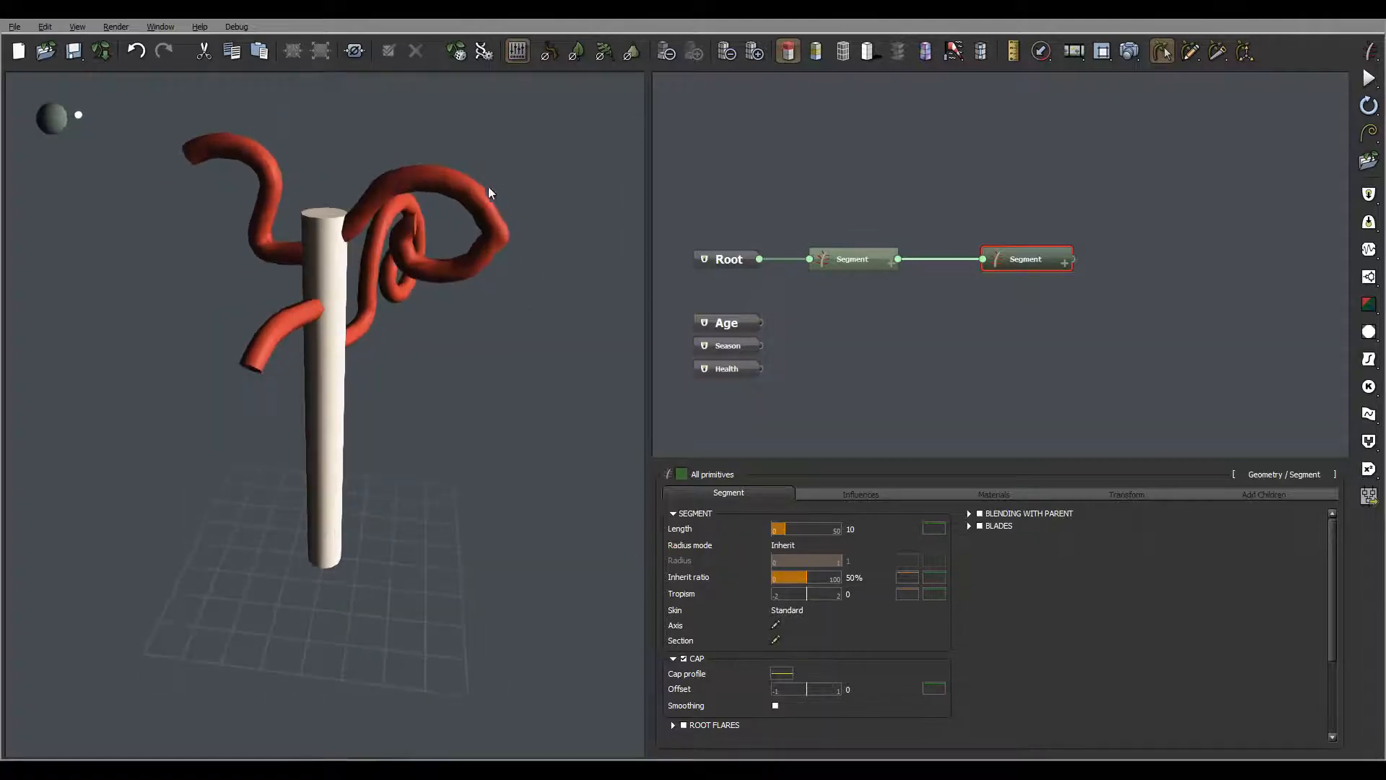
Step: Draw a short, nearly straight child branch growing from the curled branch at the trunk's top
click(1190, 50)
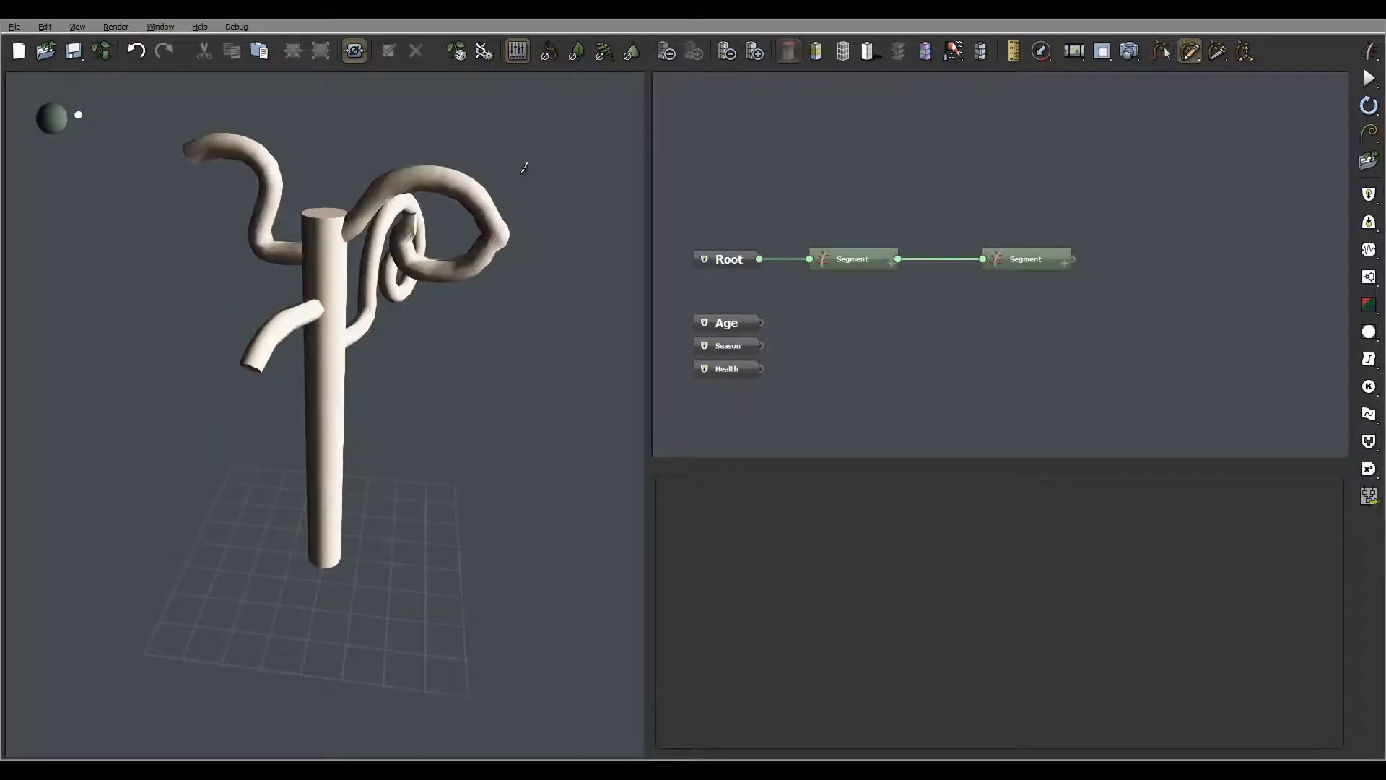
drag(521, 155, 543, 137)
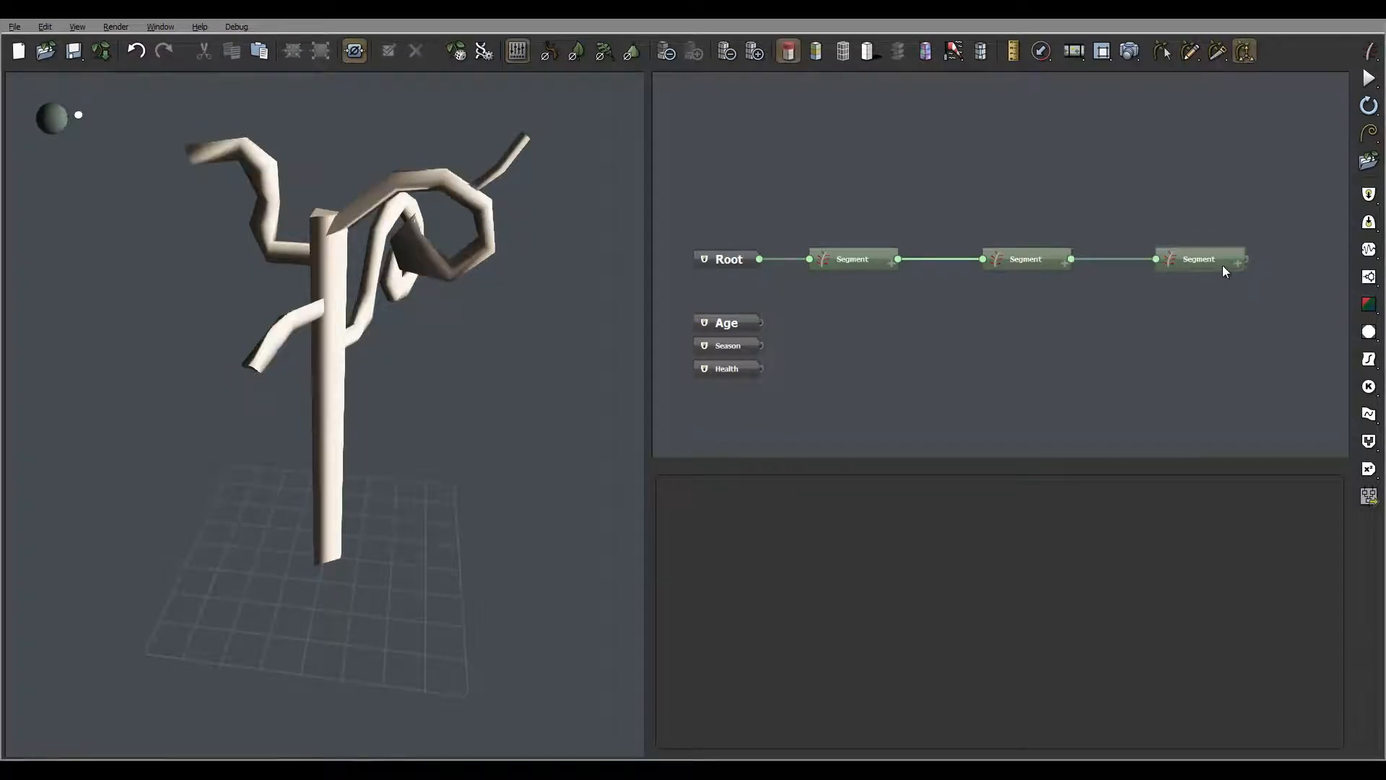
drag(488, 230, 273, 239)
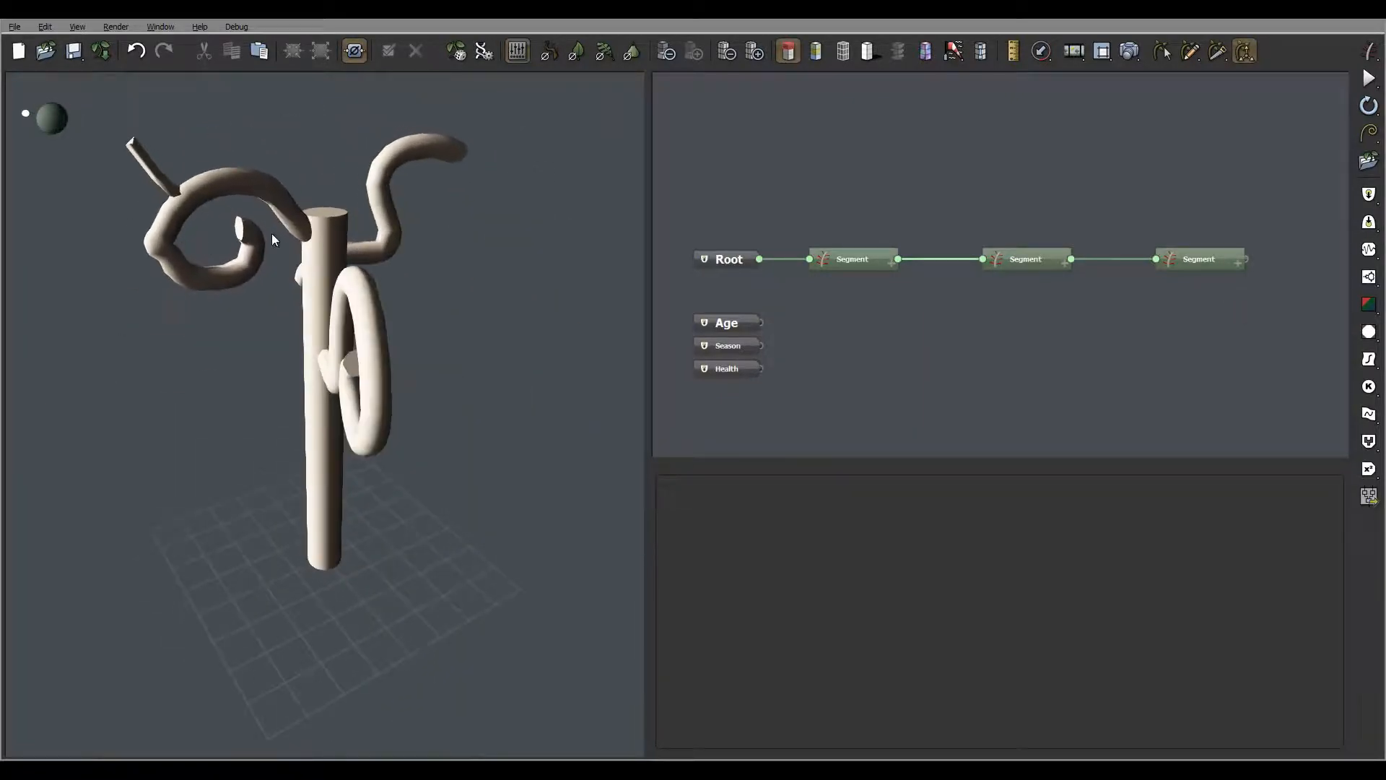
drag(509, 177, 421, 176)
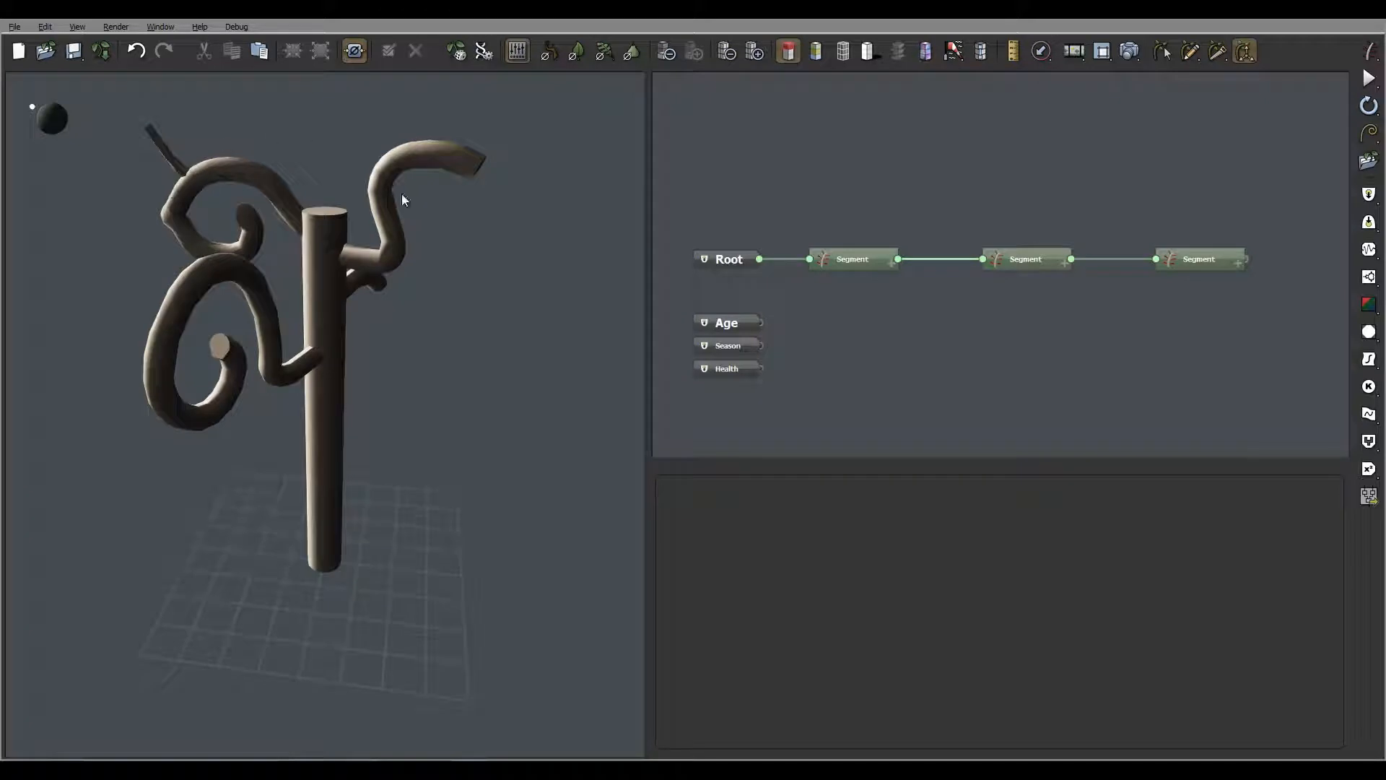
Step: Examine the Section and Axis settings of the middle Segment node without changing them
click(1031, 254)
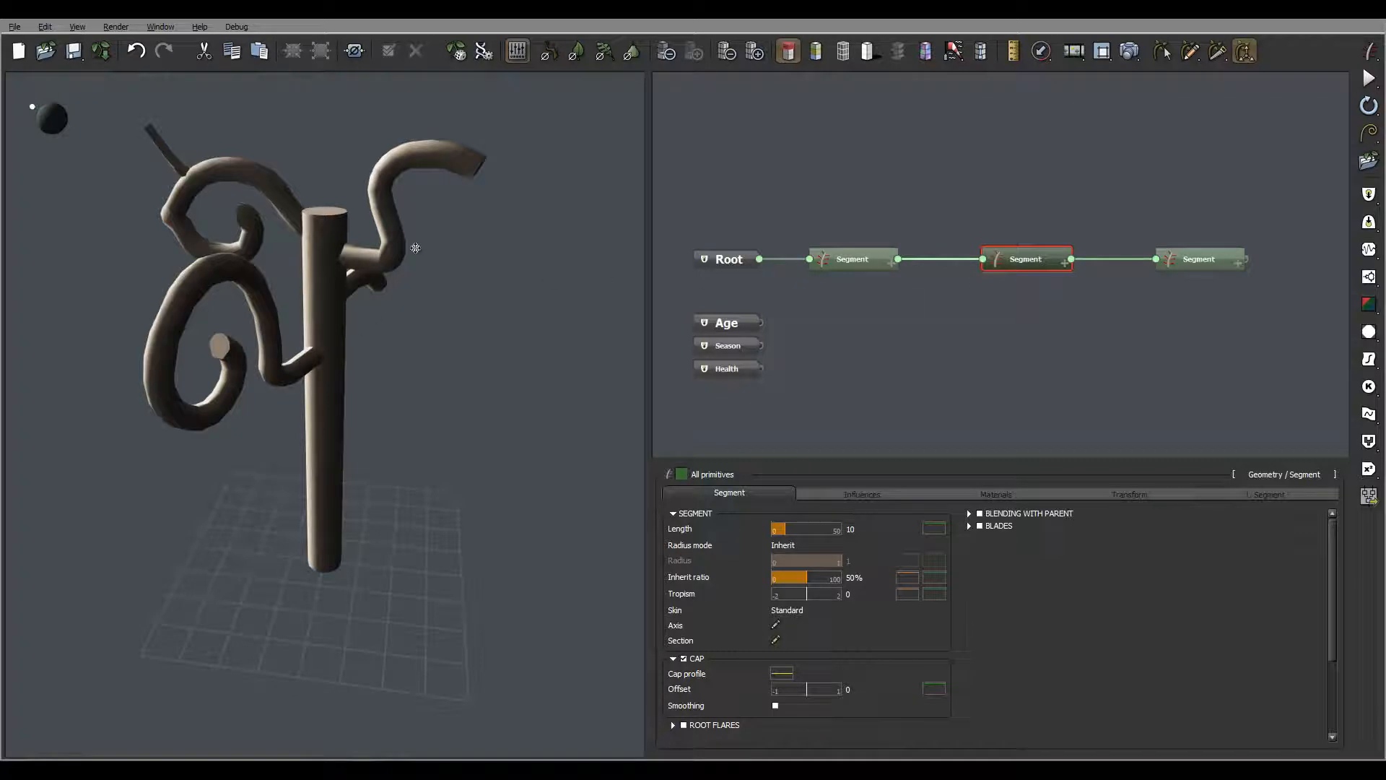
right_drag(415, 248, 270, 184)
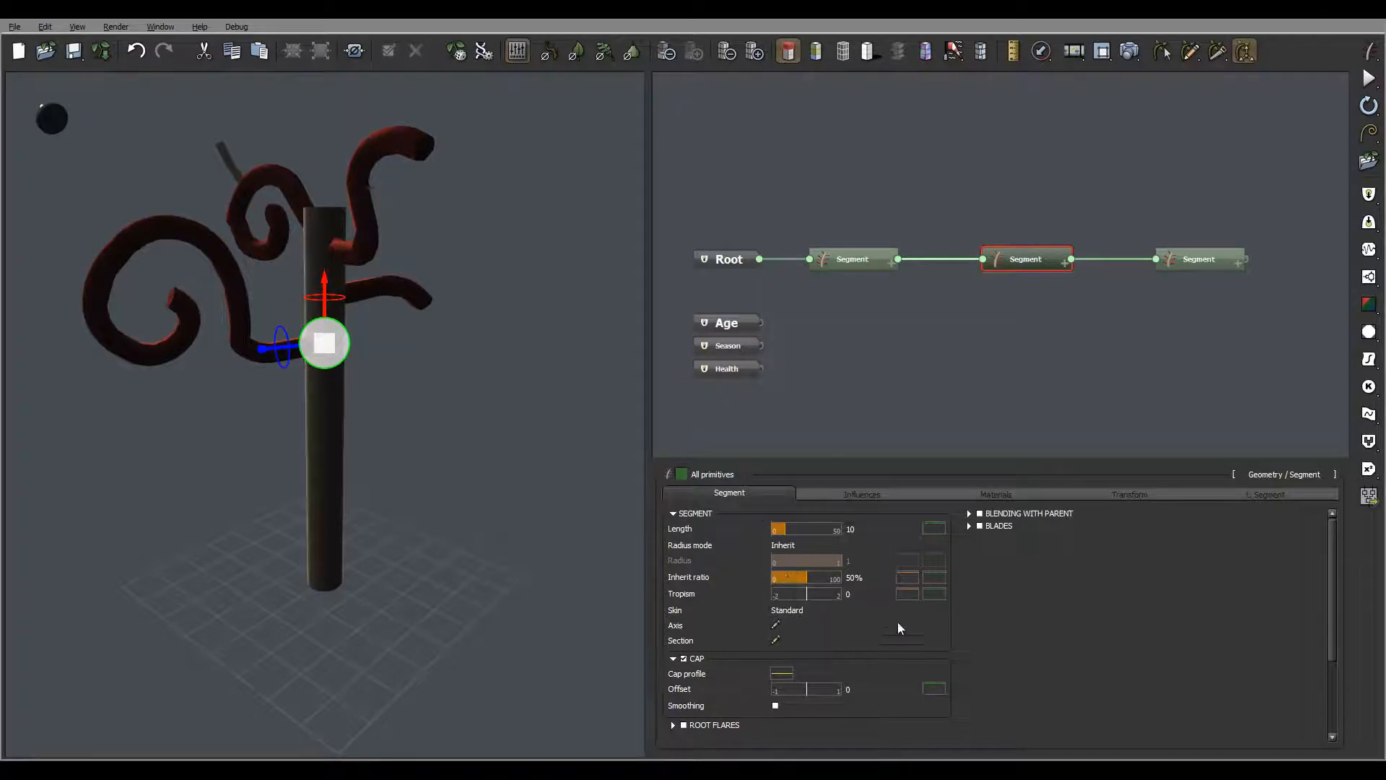
click(776, 639)
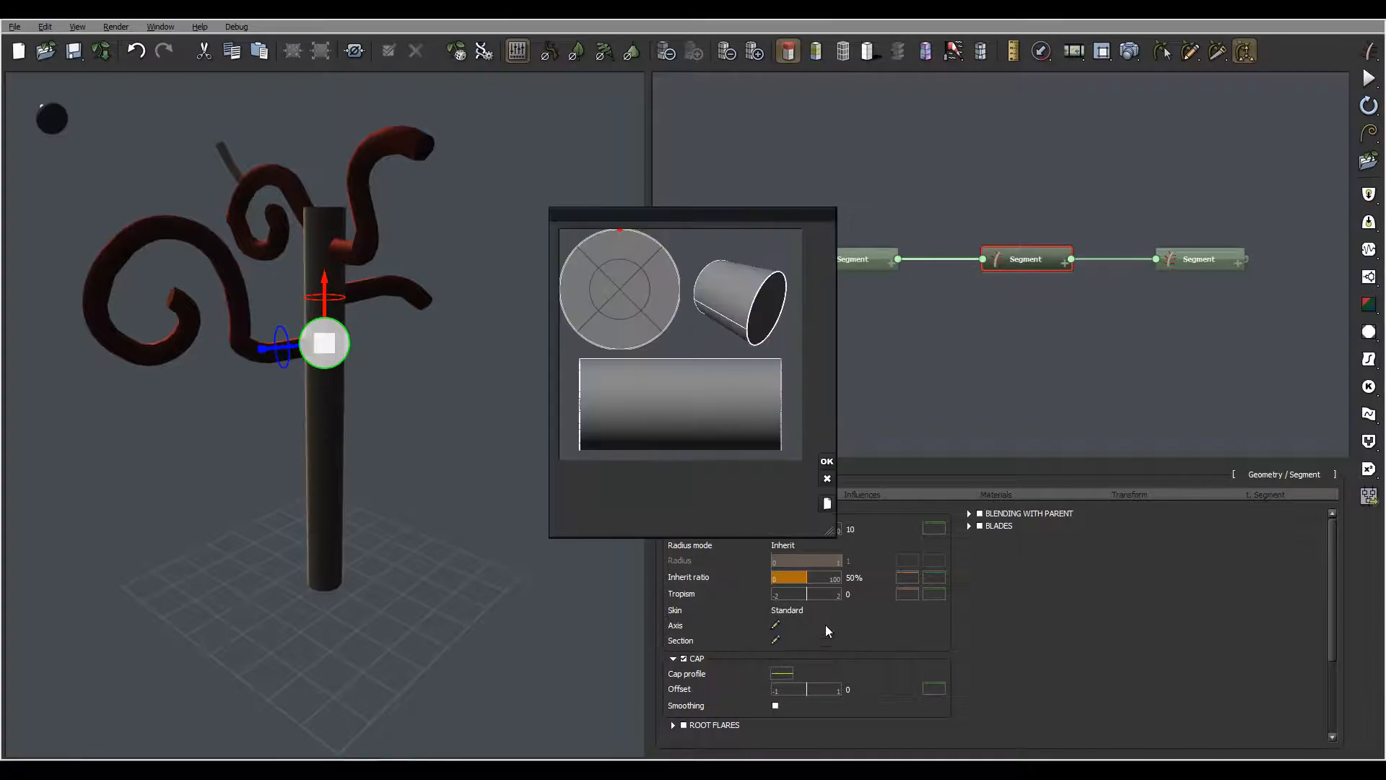
click(827, 481)
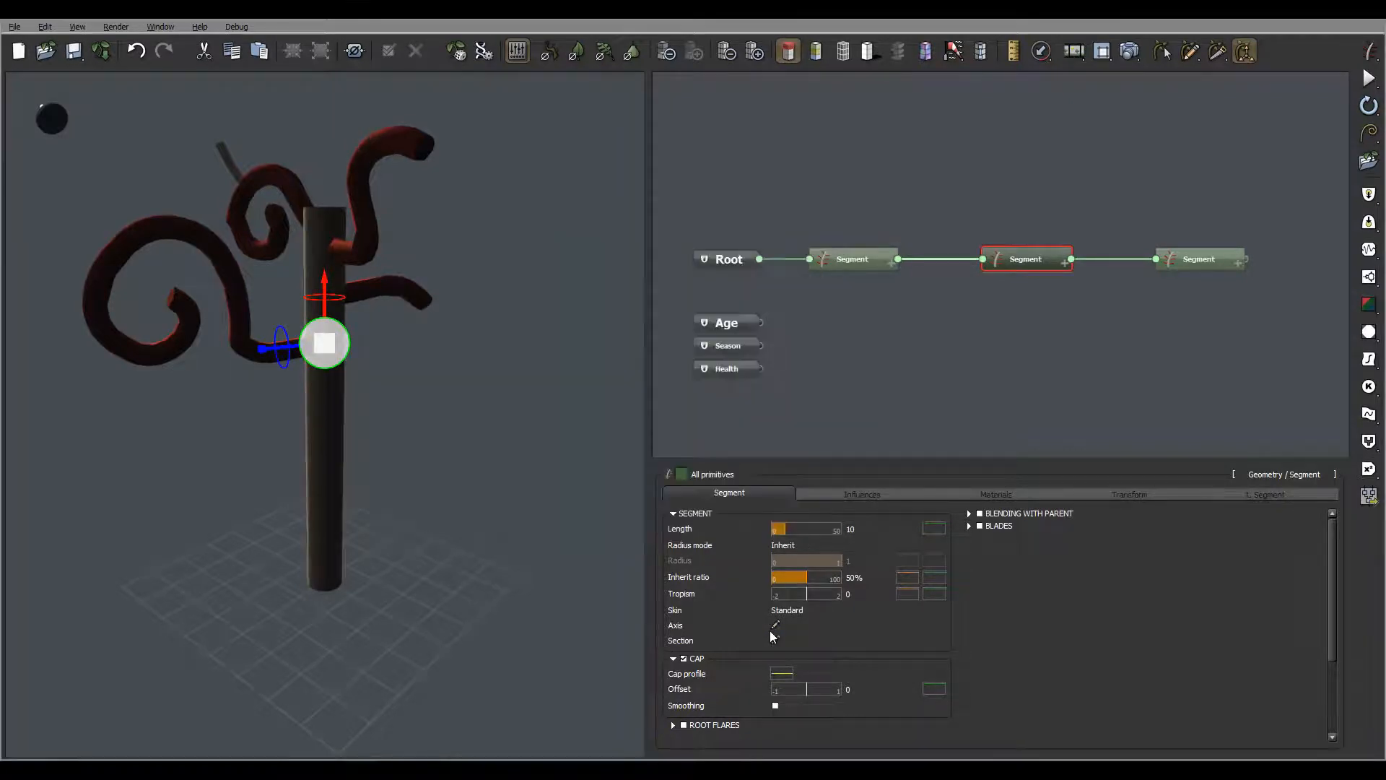
click(775, 624)
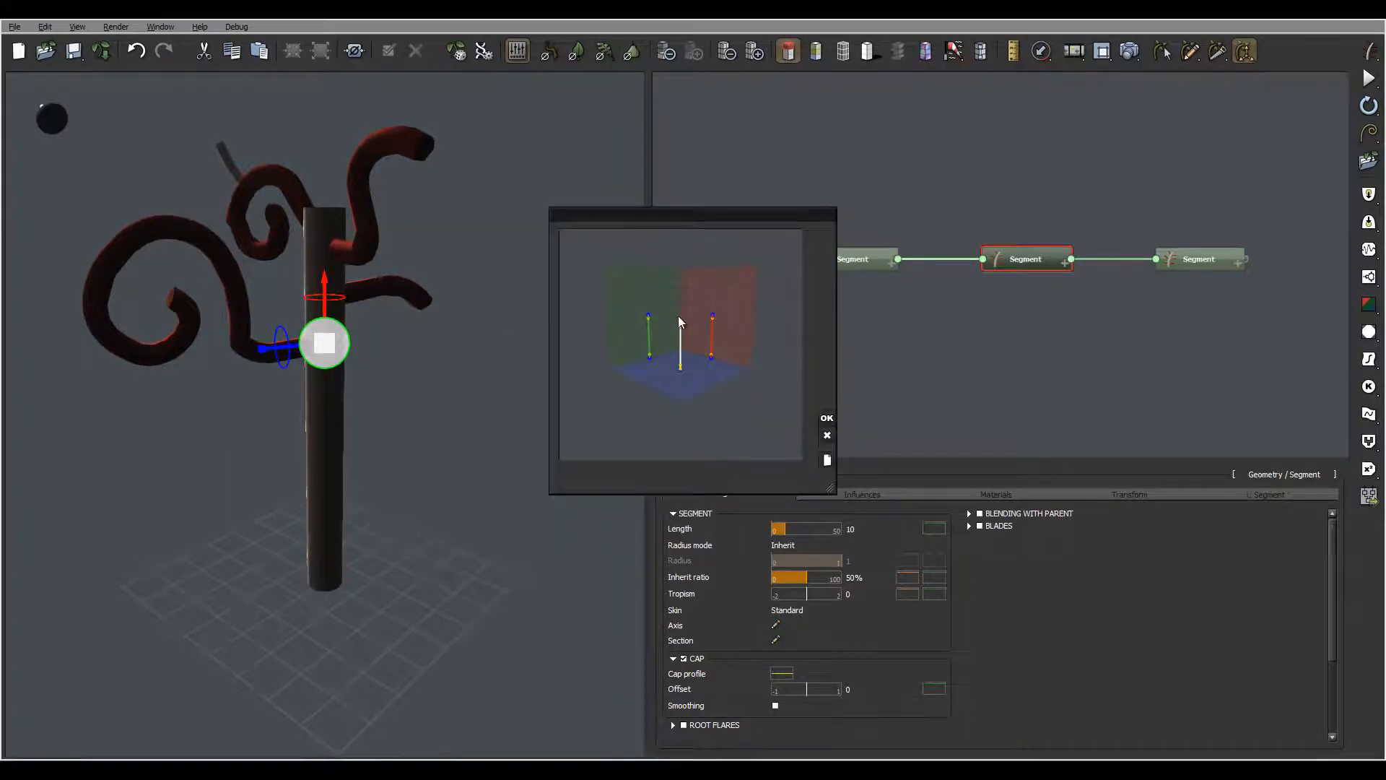
click(826, 435)
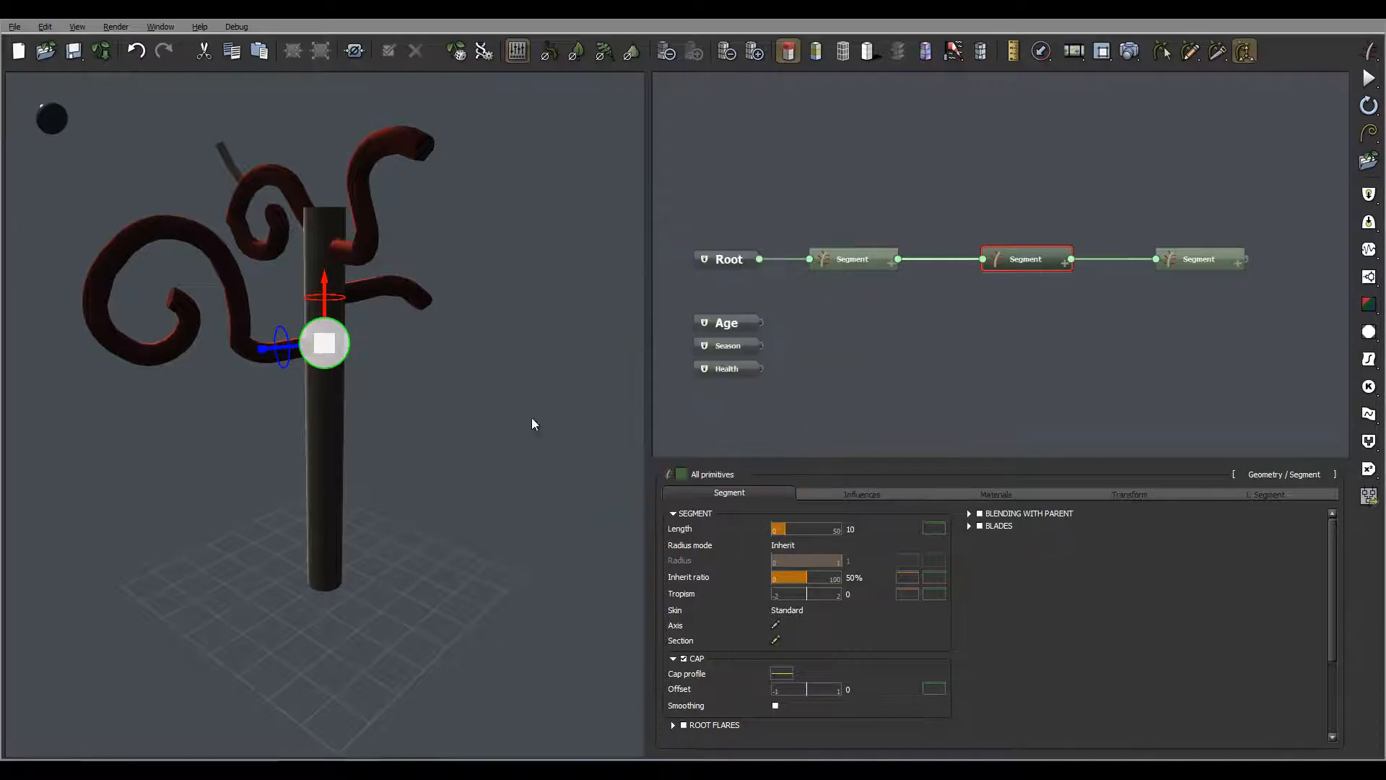
Step: Shorten the middle Segment's lower curled branch to a length of 9.07 and slide it down along the trunk
drag(475, 369, 462, 296)
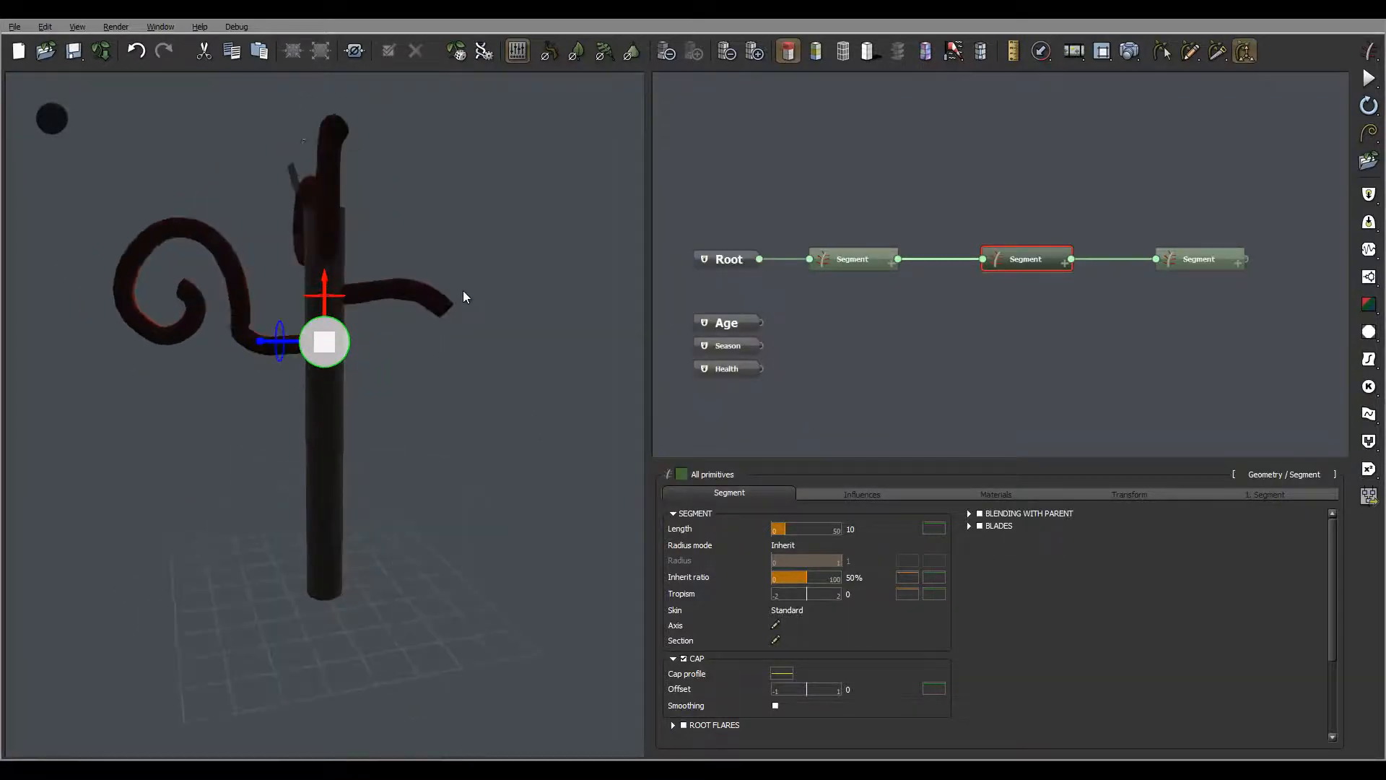
drag(388, 139, 537, 241)
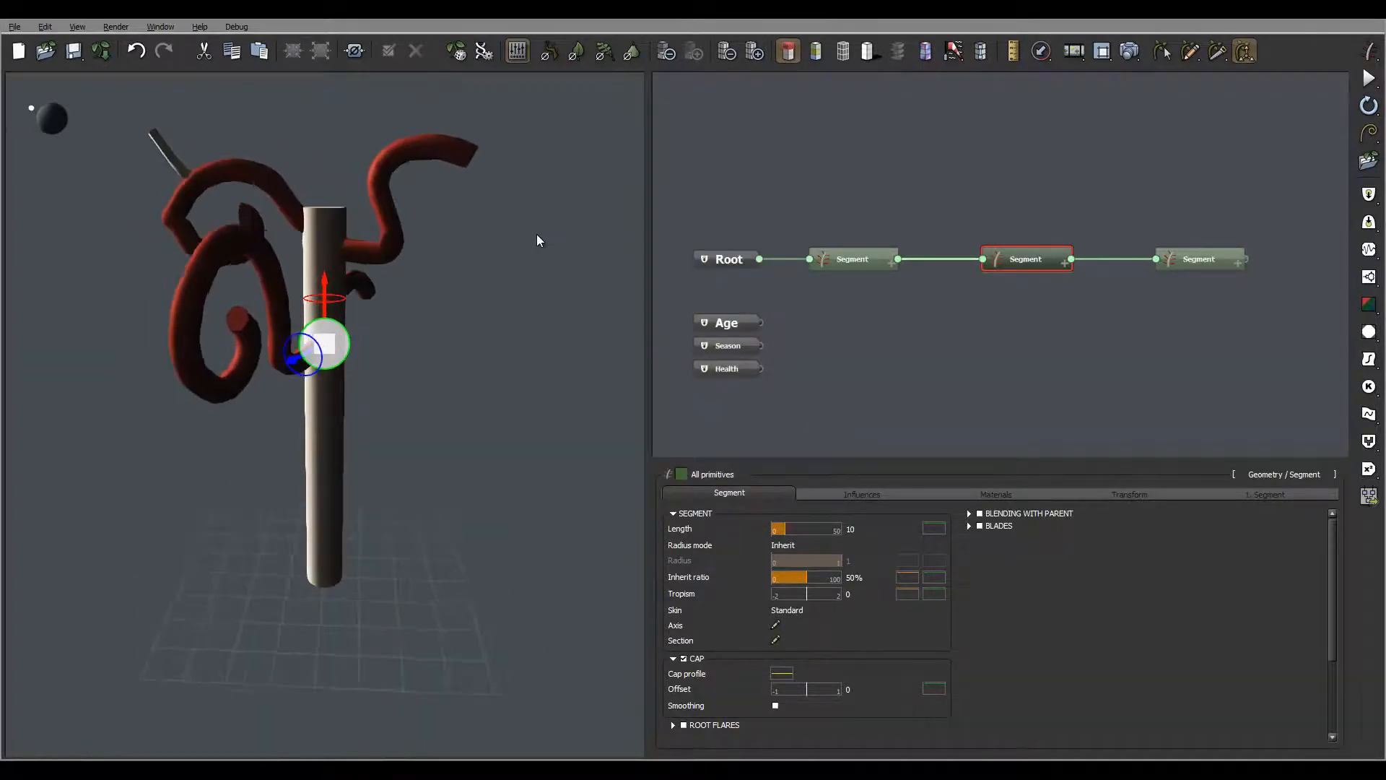
drag(474, 162, 548, 216)
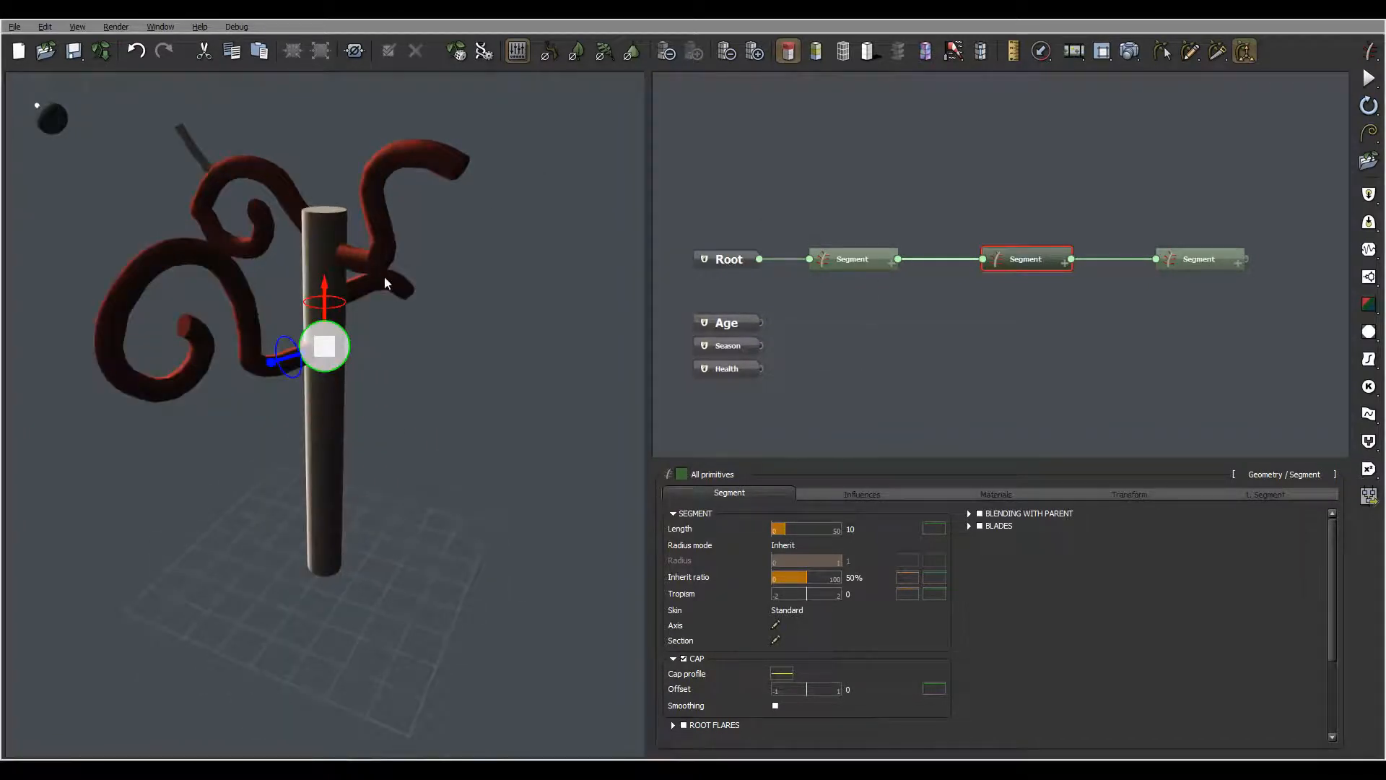
mouse_move(385, 281)
mouse_down()
mouse_move(433, 322)
mouse_move(301, 277)
mouse_move(401, 293)
mouse_up()
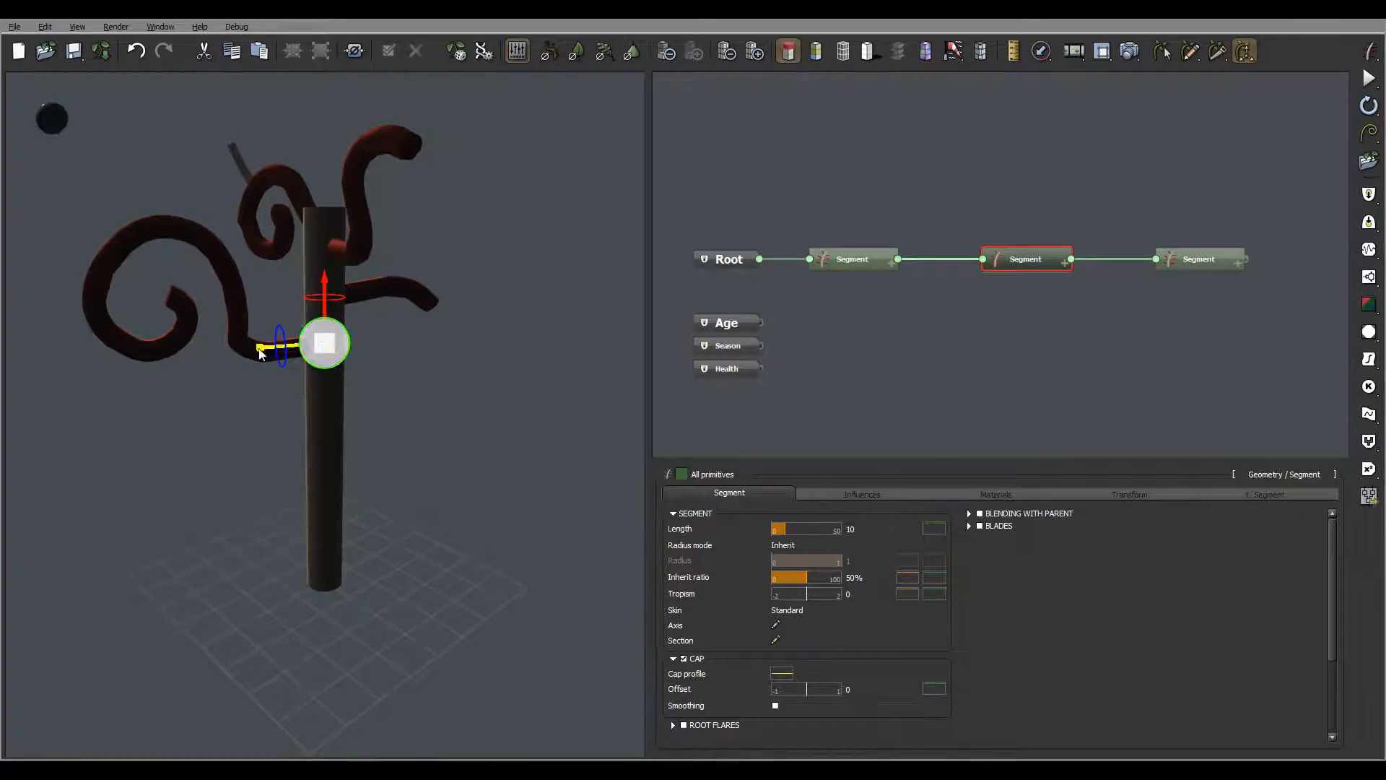
drag(253, 353, 266, 349)
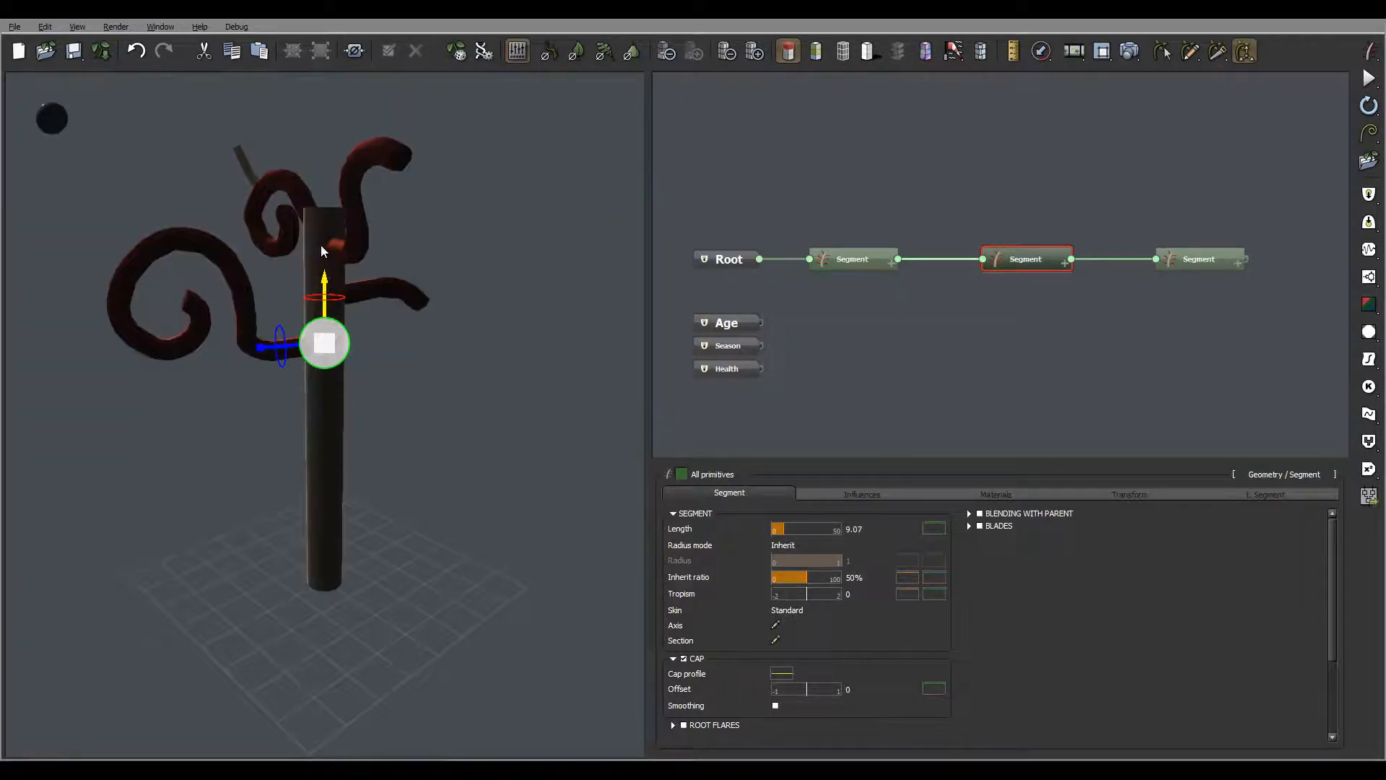
drag(322, 251, 332, 319)
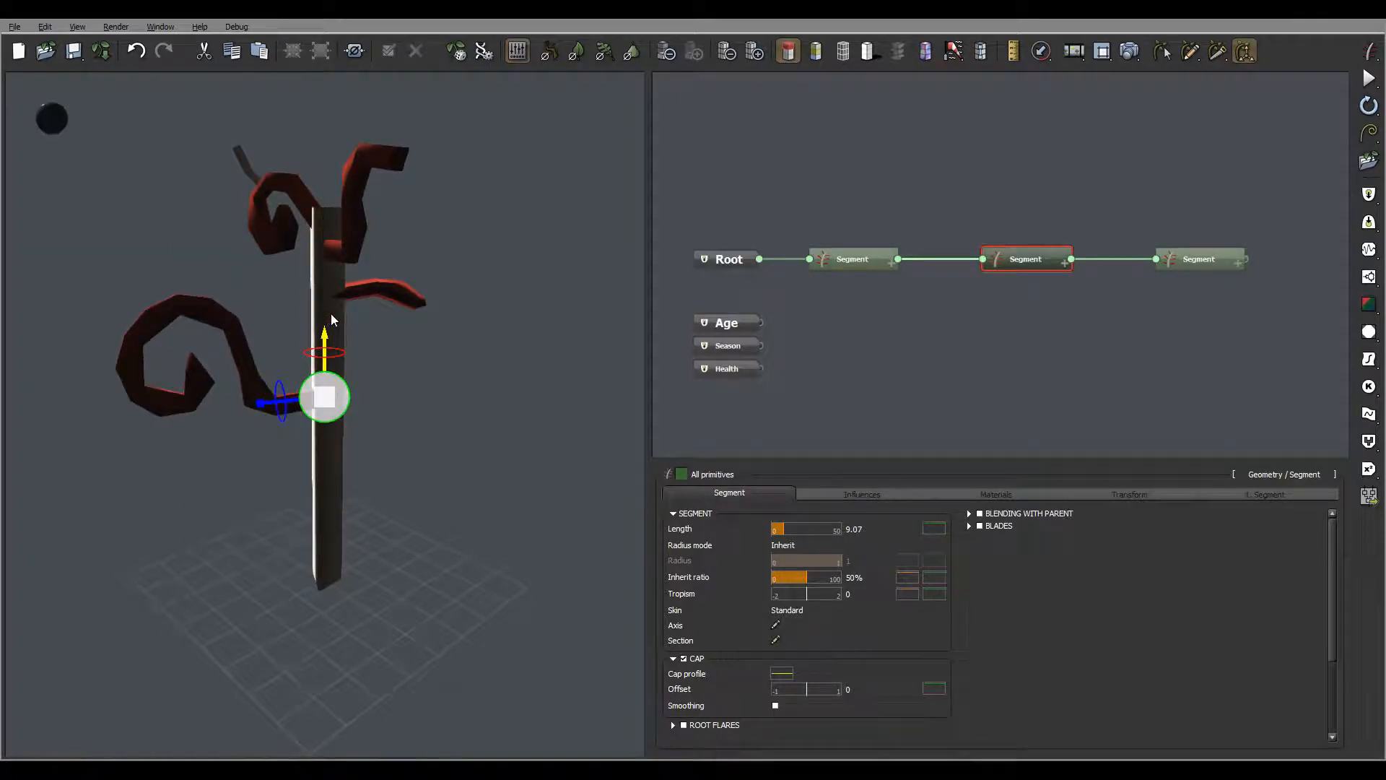
Step: Slide the S-shaped branch down the trunk and reshape its axis by adjusting the end tangent and raising its end point
click(353, 254)
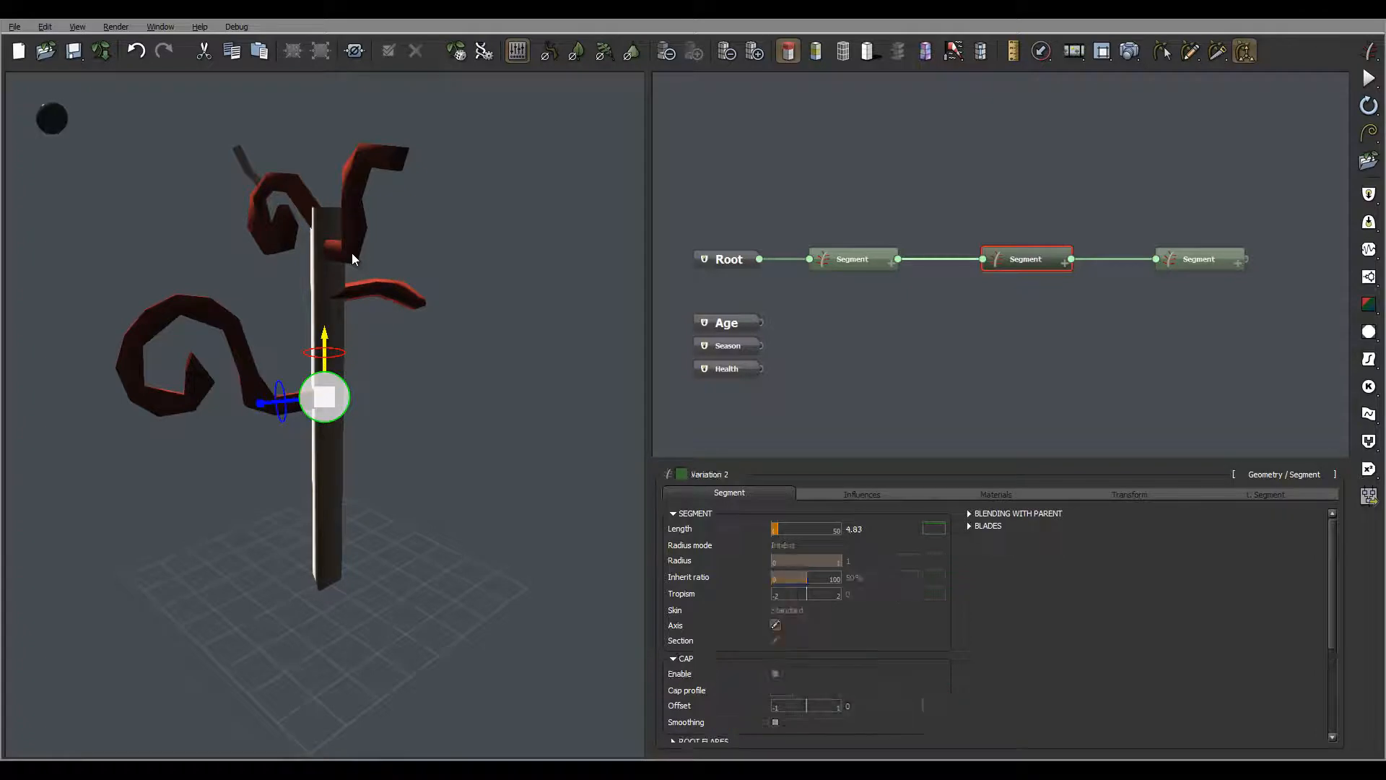
drag(325, 185, 333, 237)
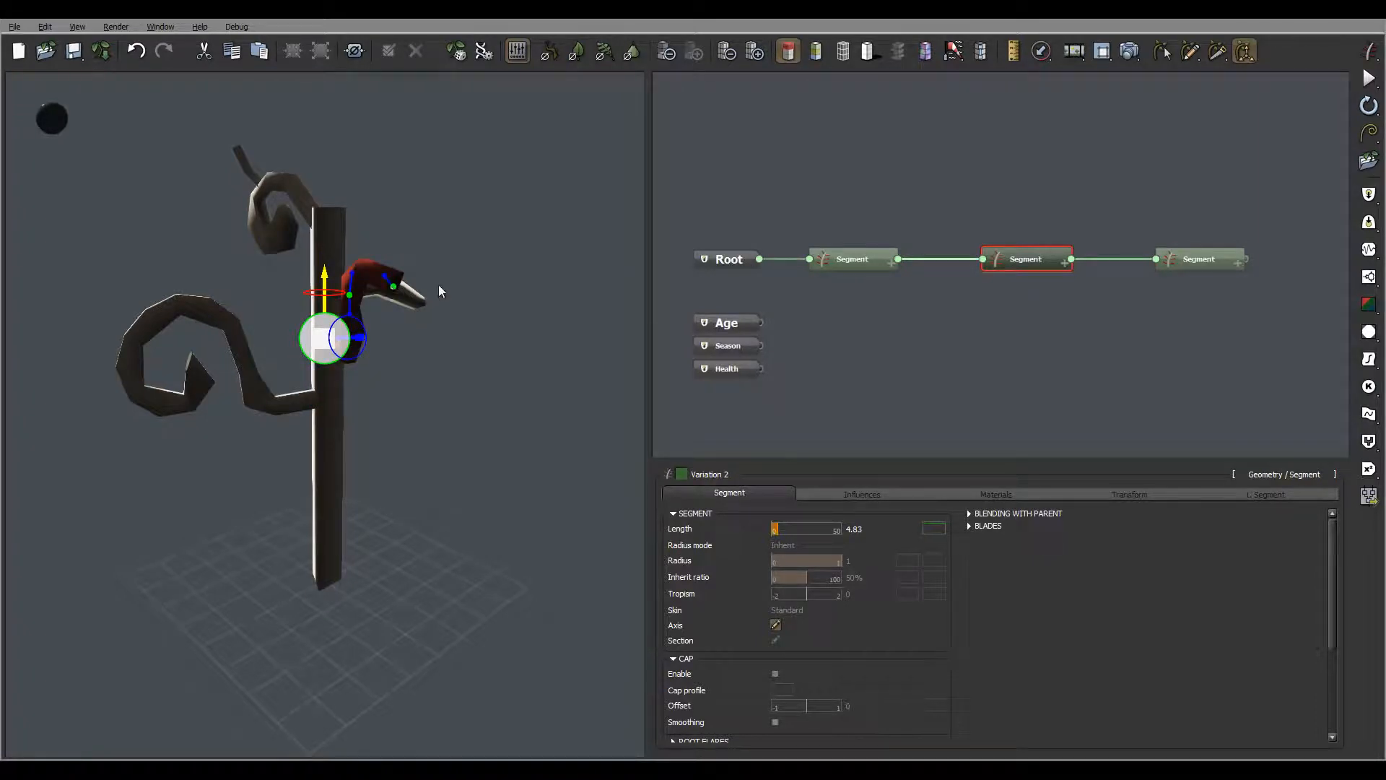
right_drag(449, 285, 418, 282)
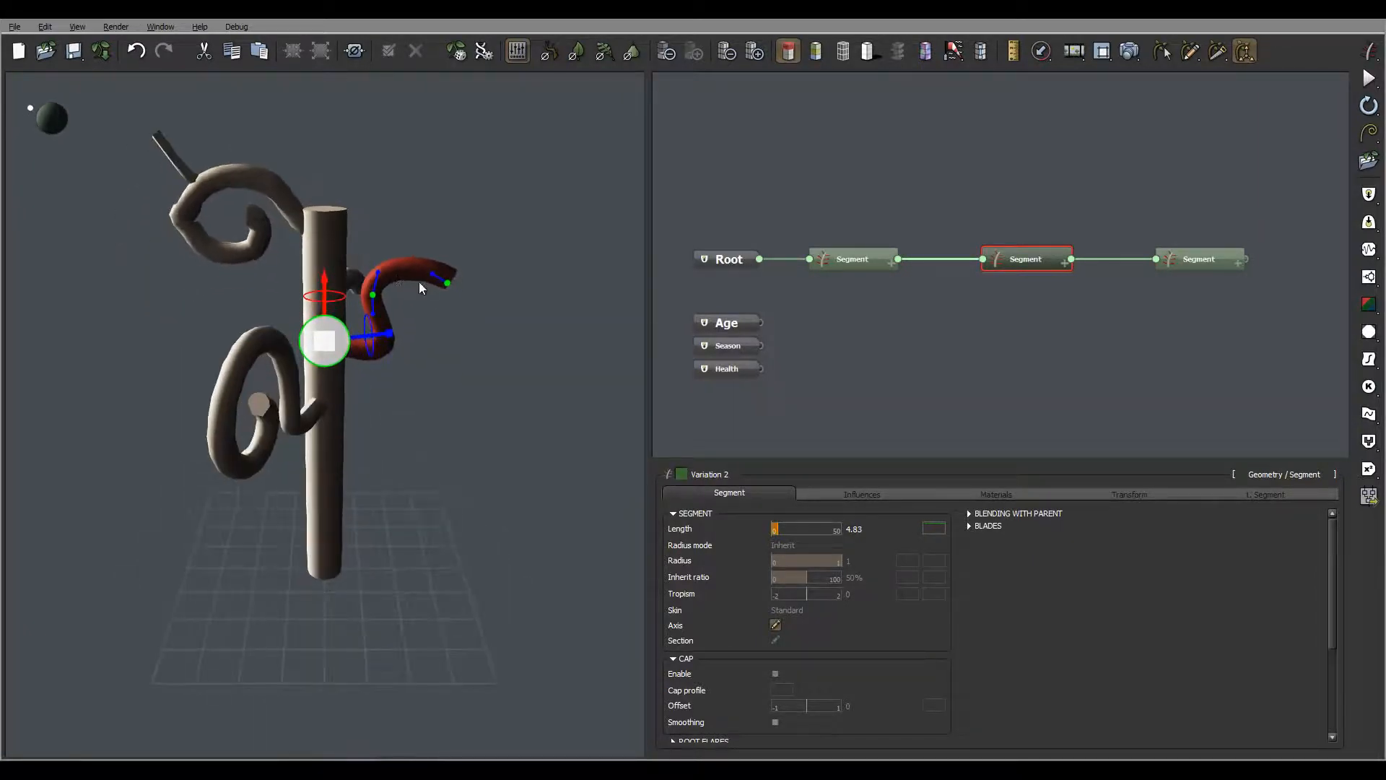
drag(434, 274, 387, 281)
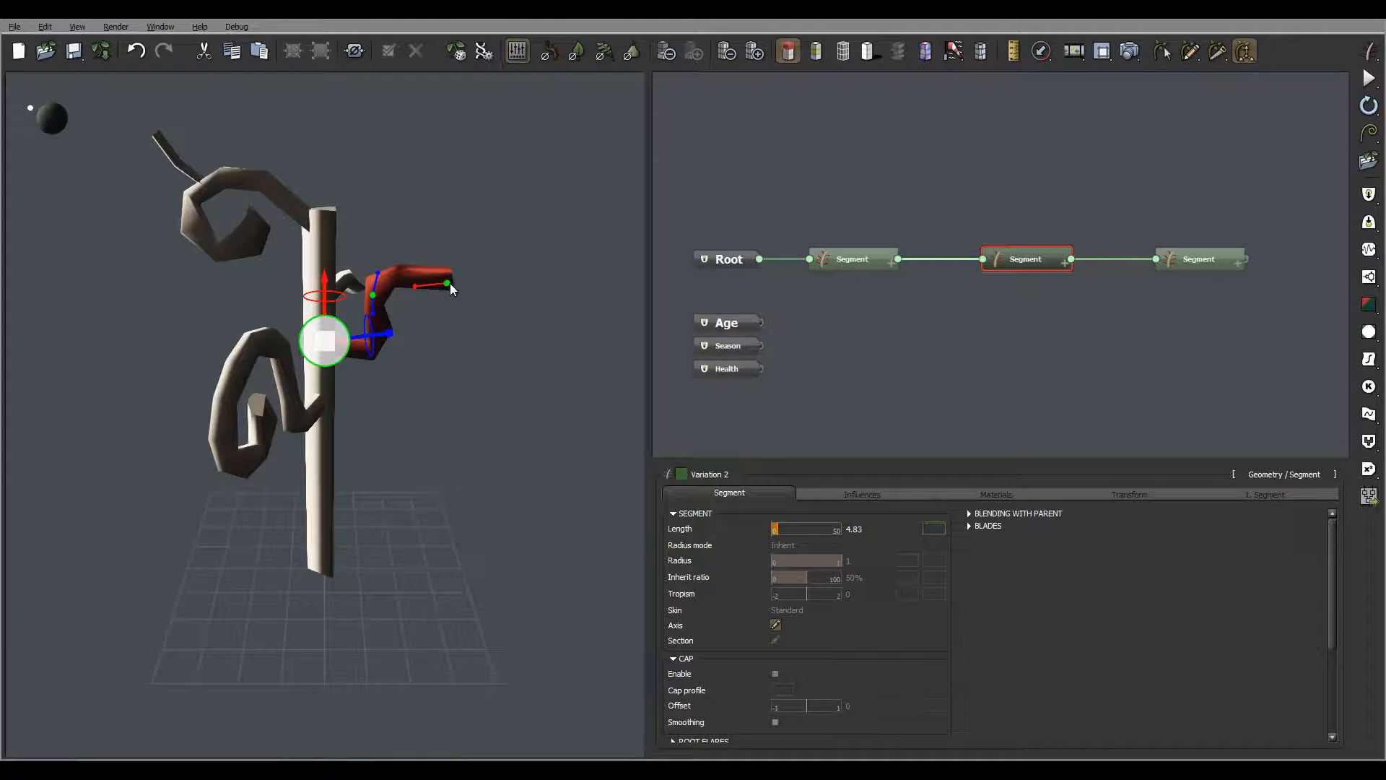
drag(449, 273, 436, 207)
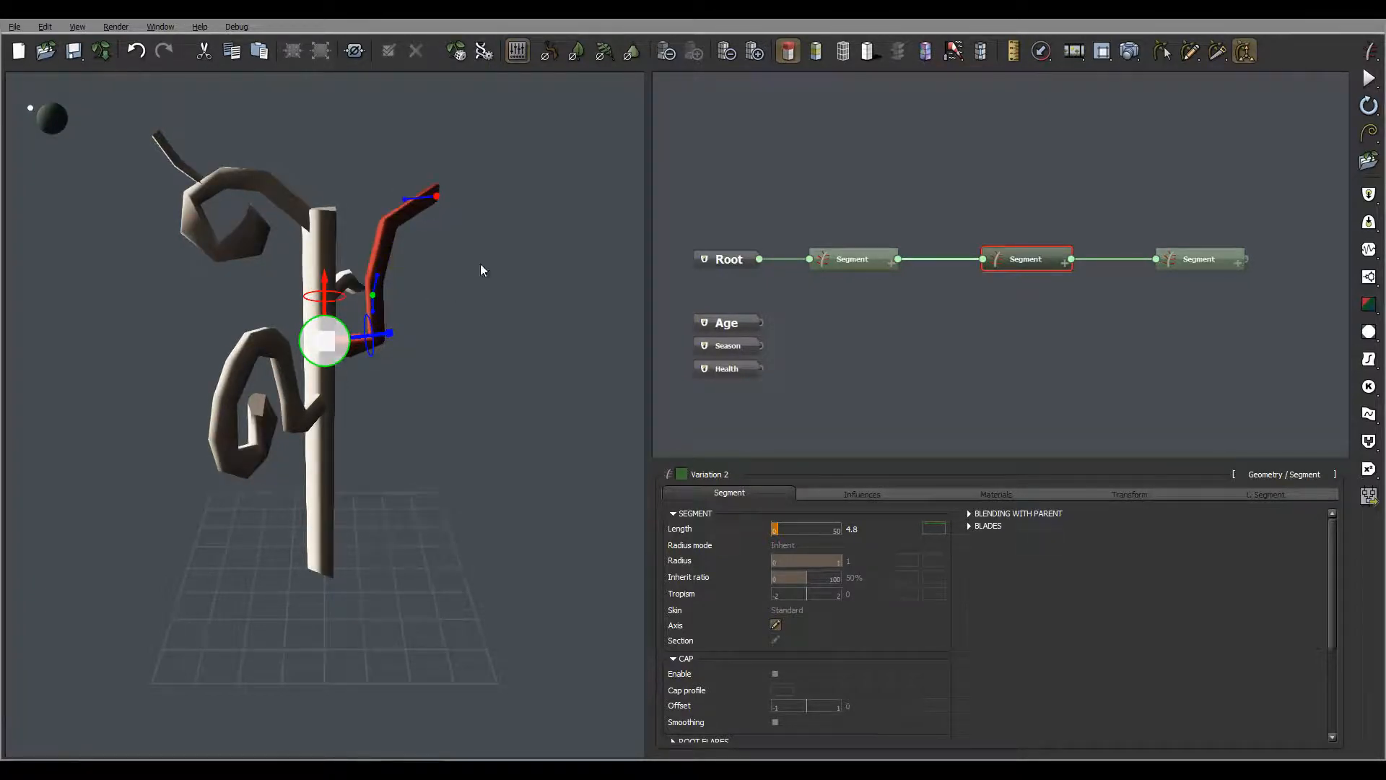
drag(500, 250, 549, 205)
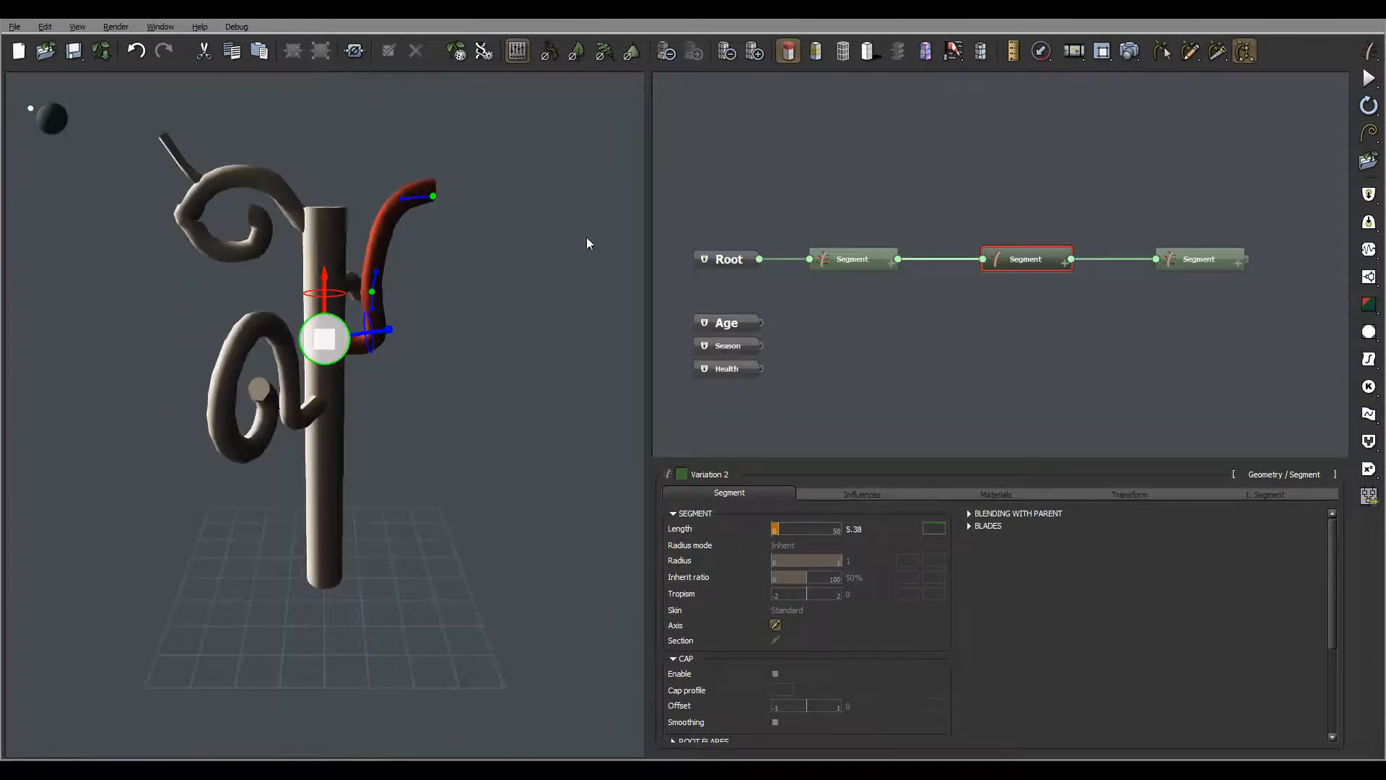
Step: Select the Root node and view the whole plant without the branch editing handles
click(738, 258)
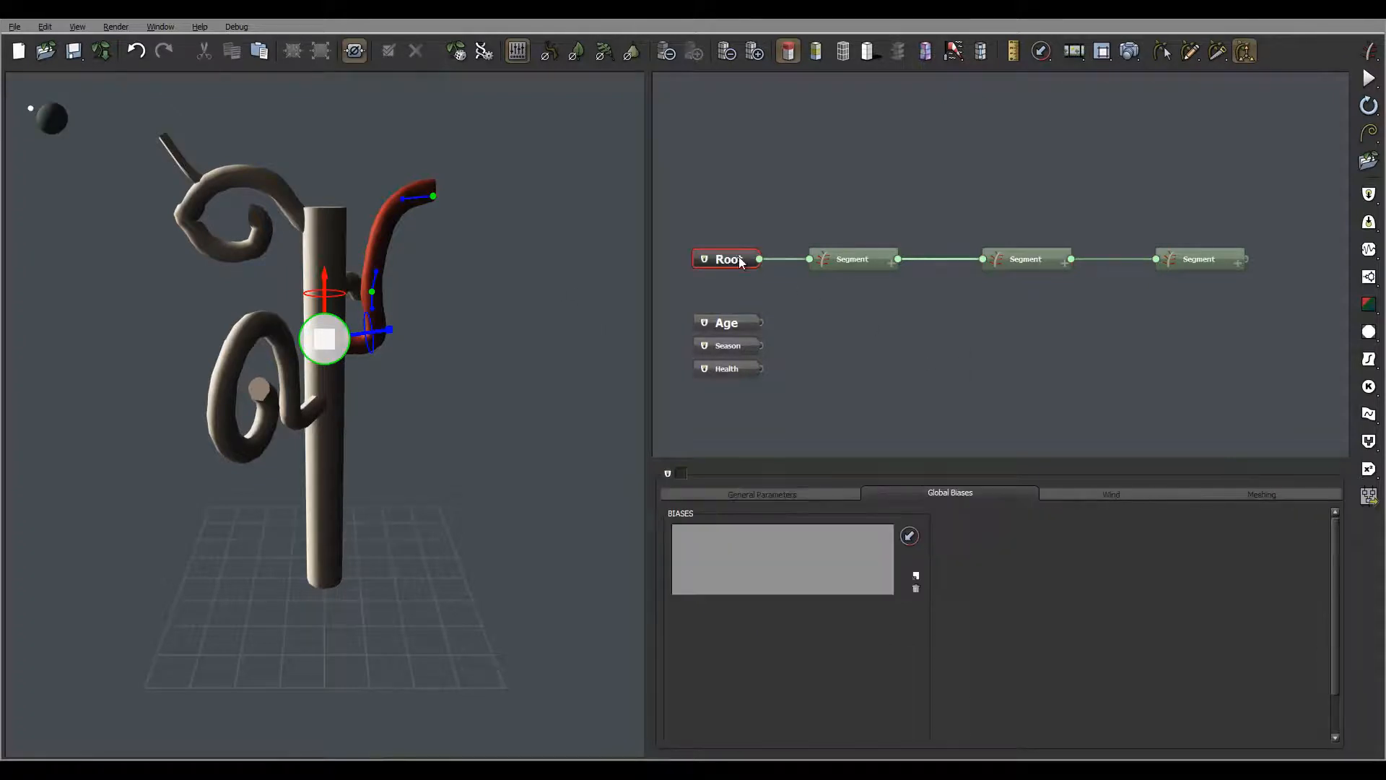
drag(448, 278, 277, 350)
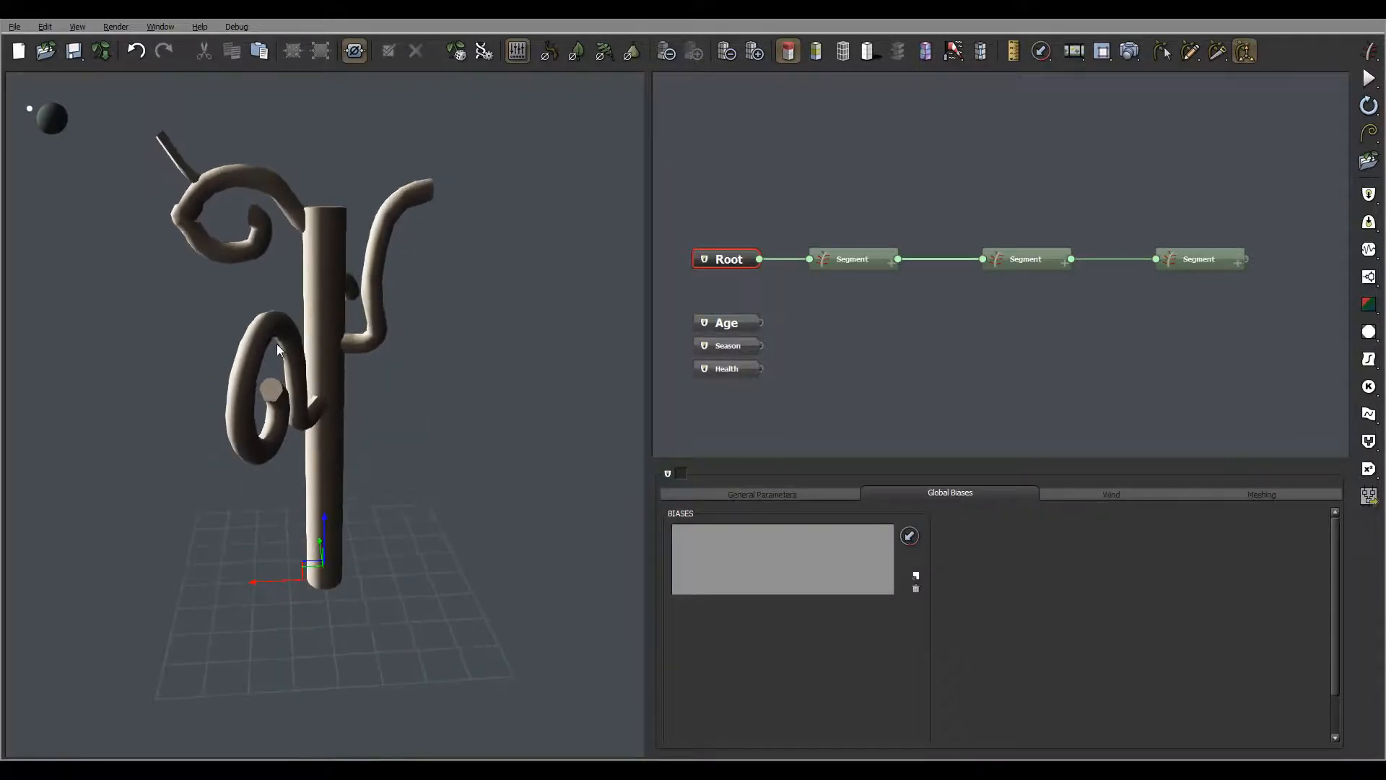
mouse_move(496, 264)
mouse_down()
mouse_move(453, 258)
mouse_move(478, 262)
mouse_up()
click(954, 52)
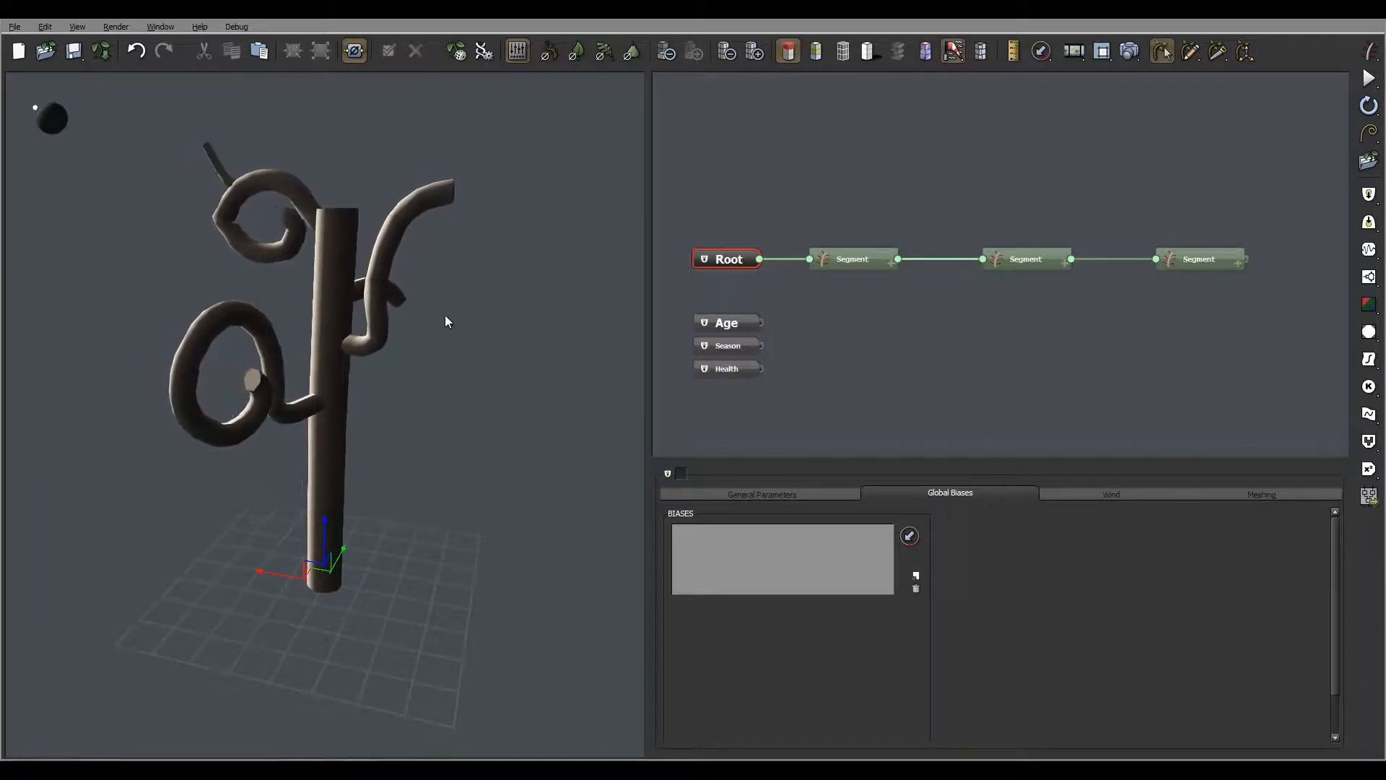
drag(445, 315, 535, 320)
mouse_move(302, 170)
mouse_down()
mouse_move(436, 247)
mouse_move(374, 183)
mouse_up()
drag(575, 214, 453, 205)
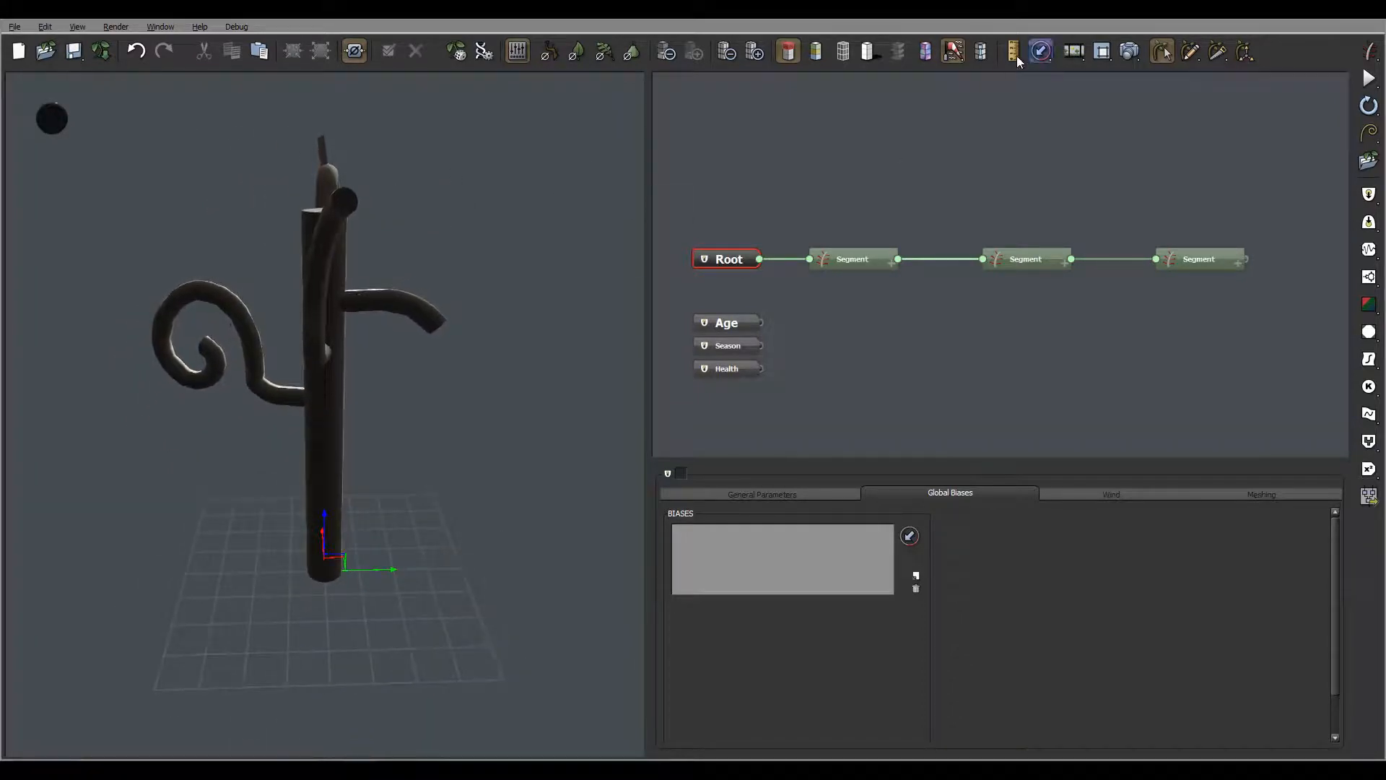
drag(433, 254, 250, 226)
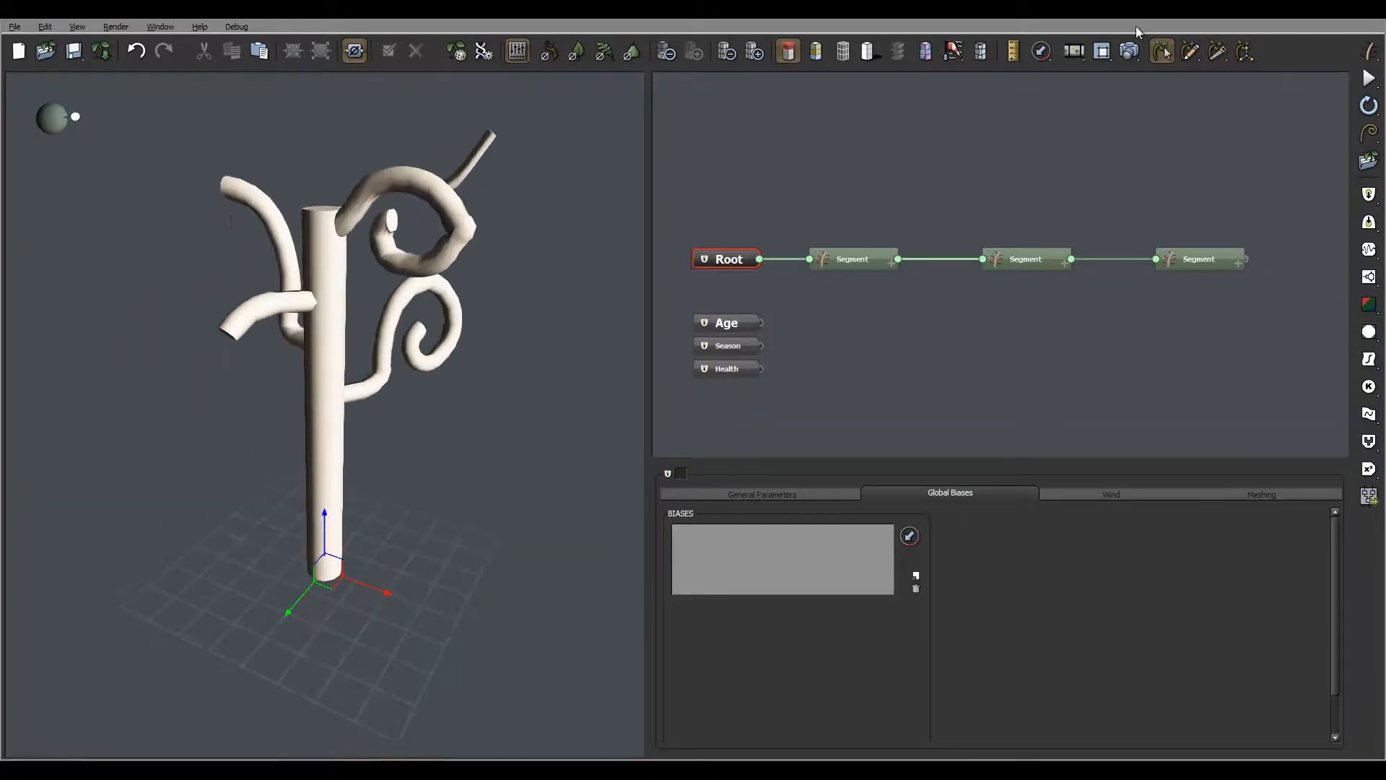
Step: Prune the spiral end off the upper curled branch and cut the upper tip off the S-shaped branch
click(1219, 55)
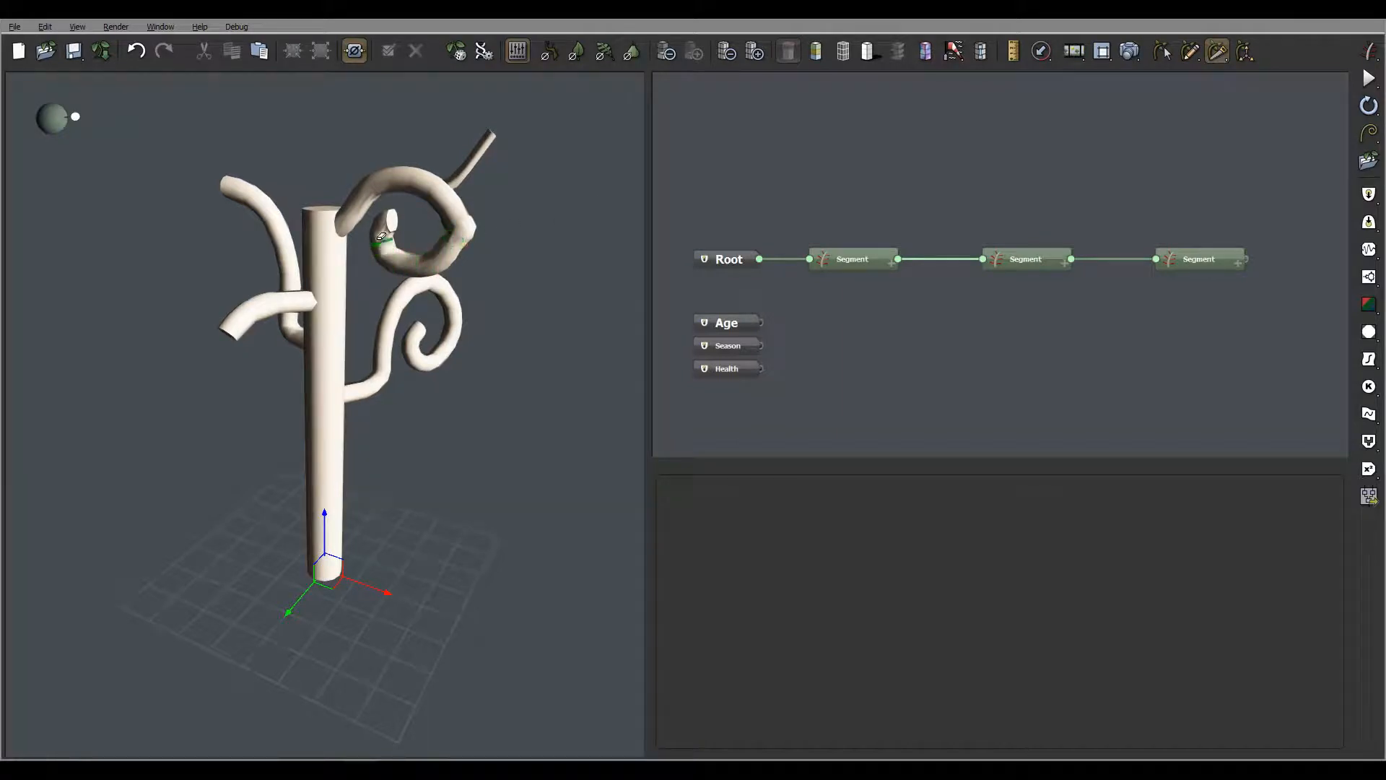
click(461, 215)
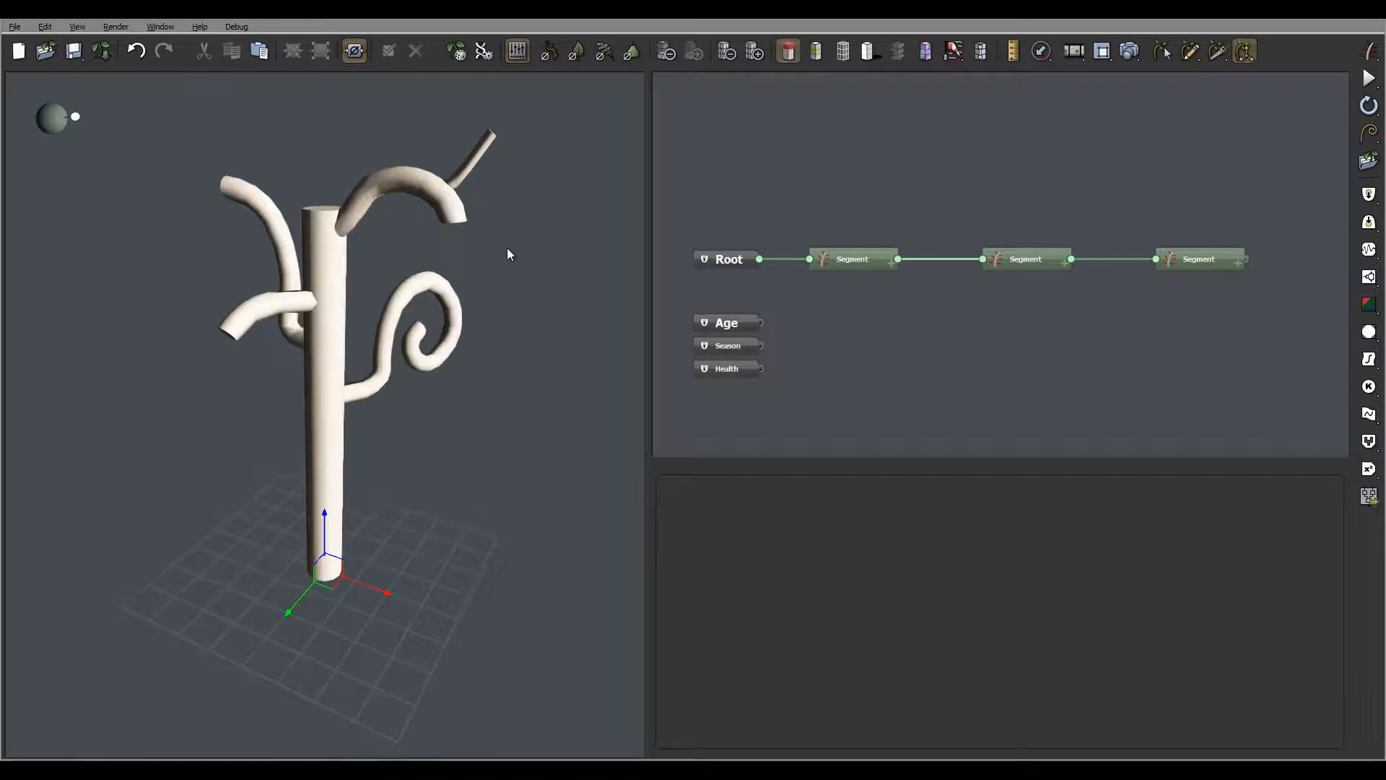
middle_drag(547, 272, 451, 176)
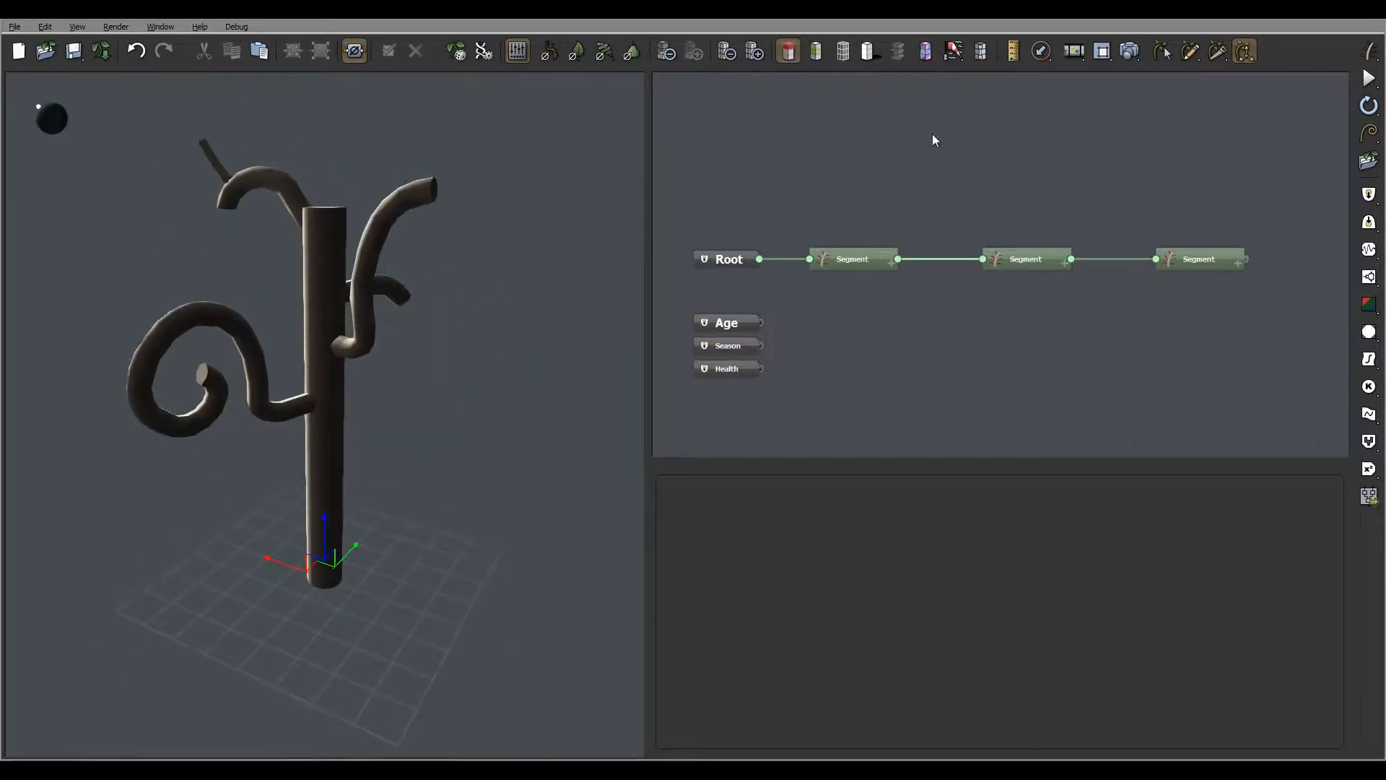
click(1214, 58)
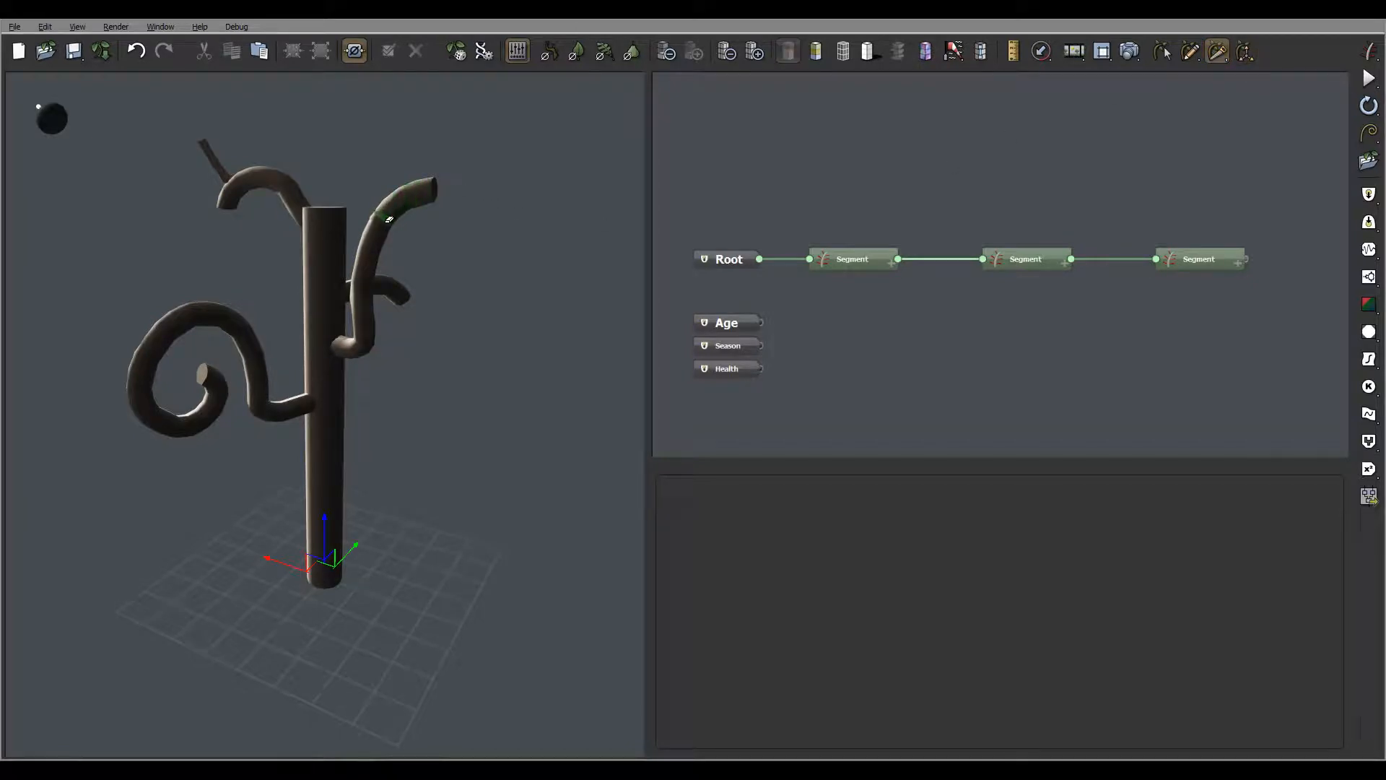
key(Escape)
middle_drag(520, 215, 564, 237)
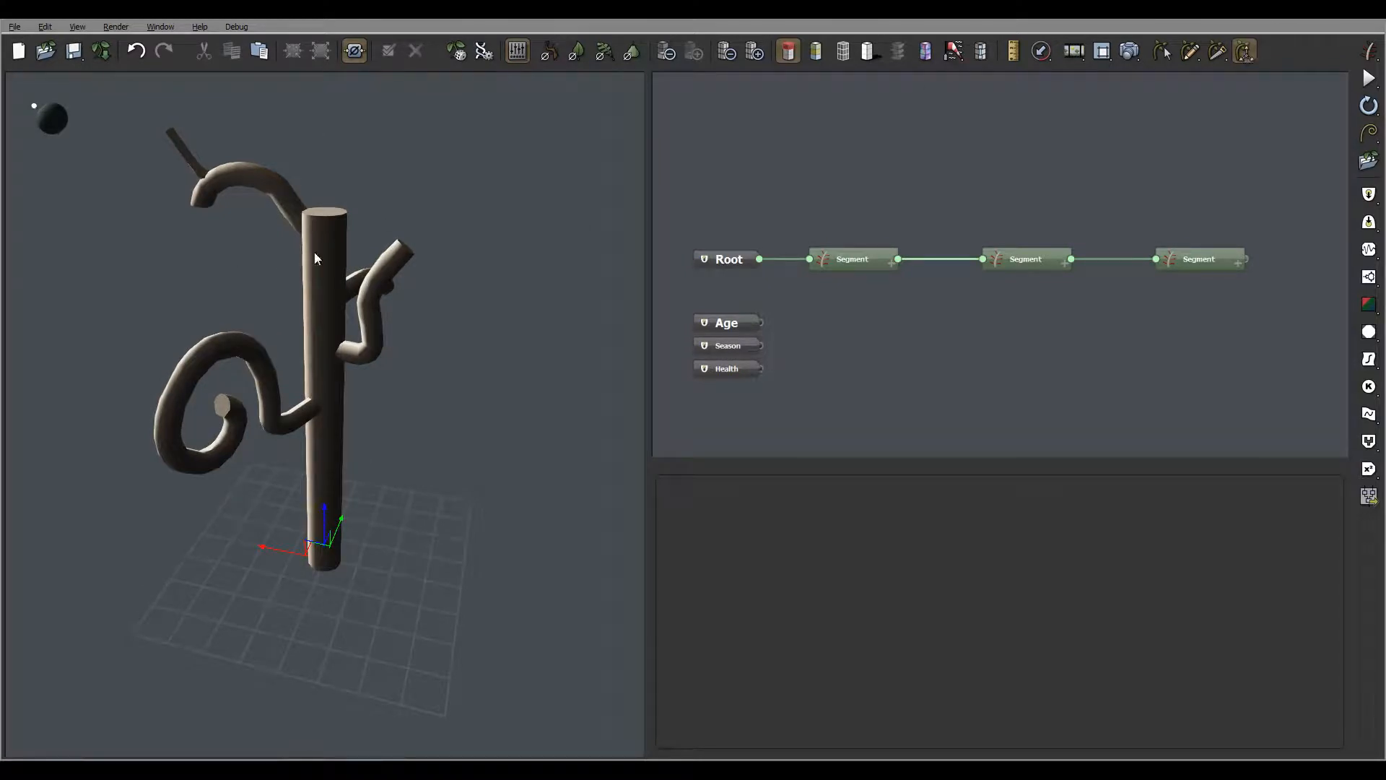
Step: Select the trunk's Segment node and raise the trunk slightly along its vertical axis
click(1043, 249)
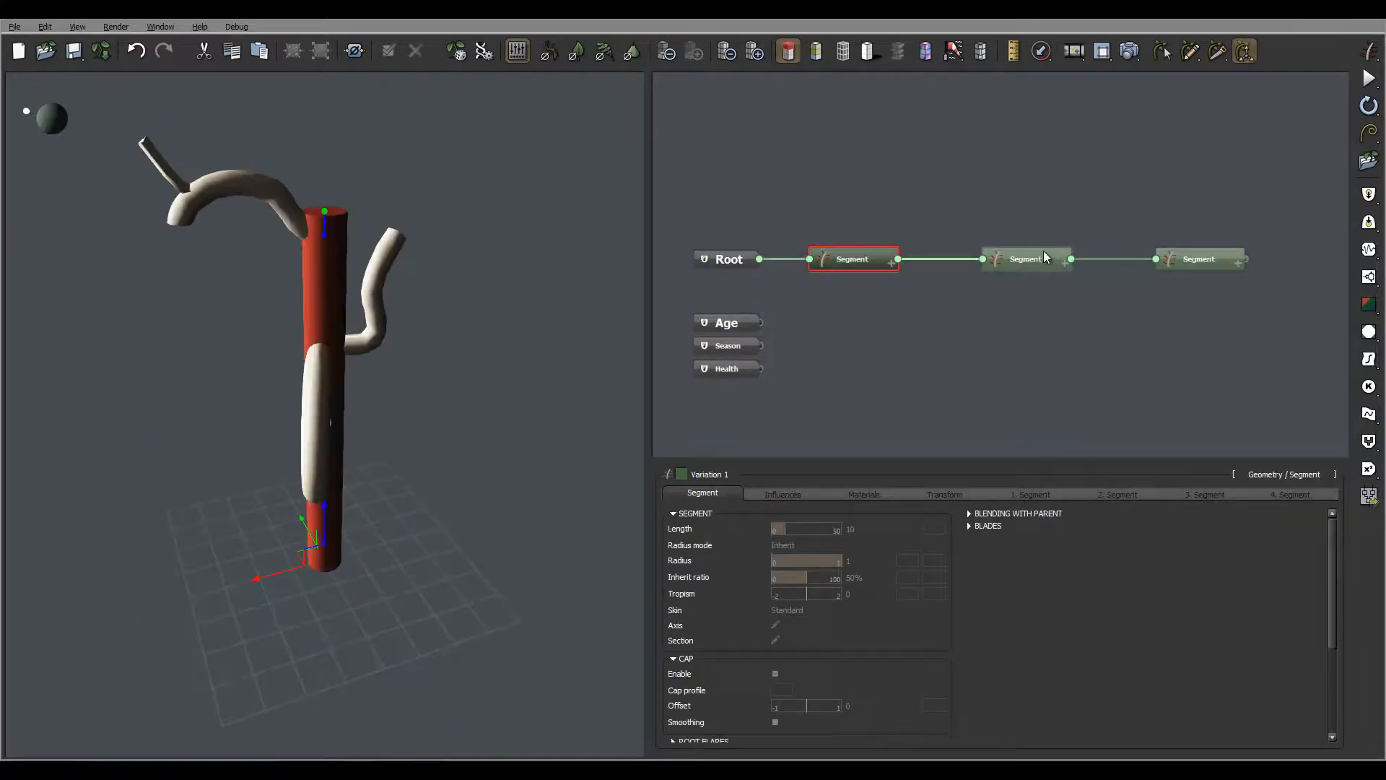
click(300, 297)
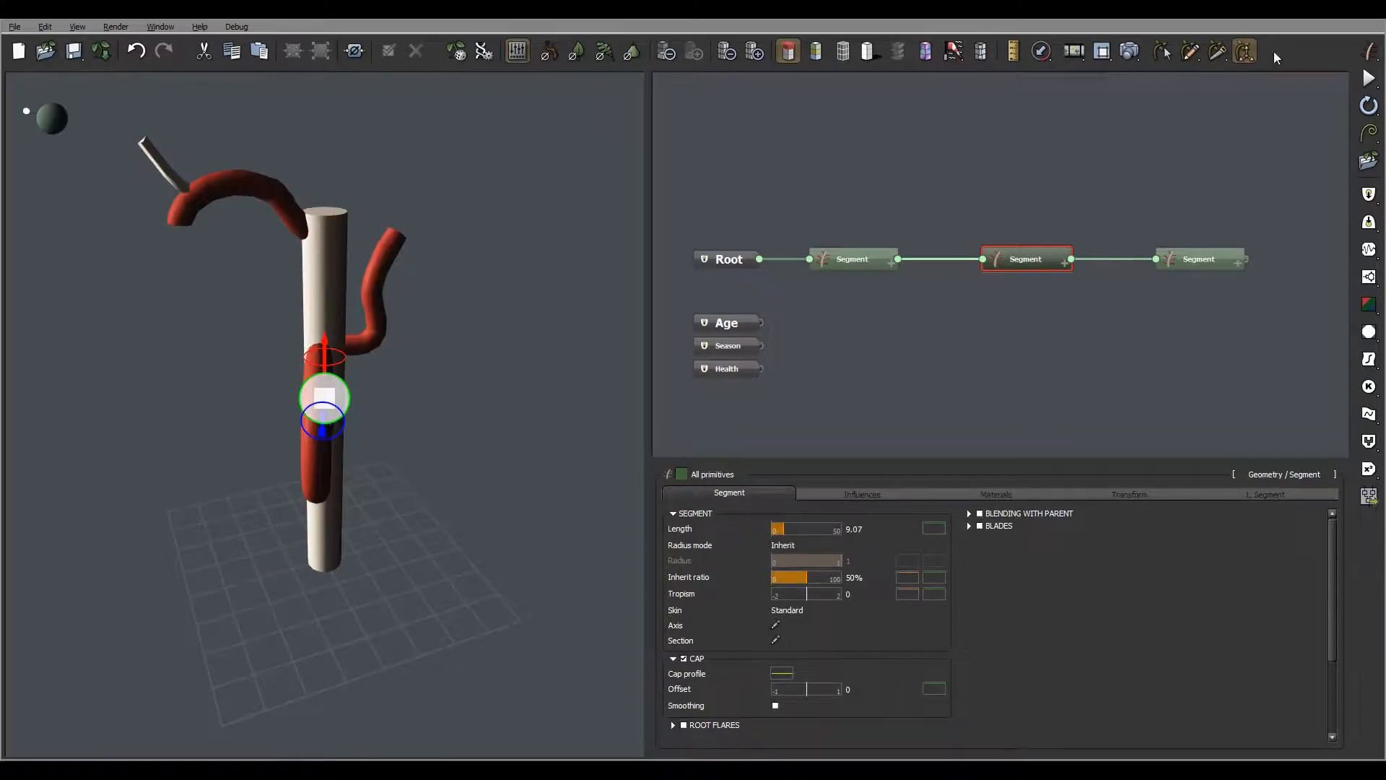
right_drag(330, 285, 397, 260)
click(868, 252)
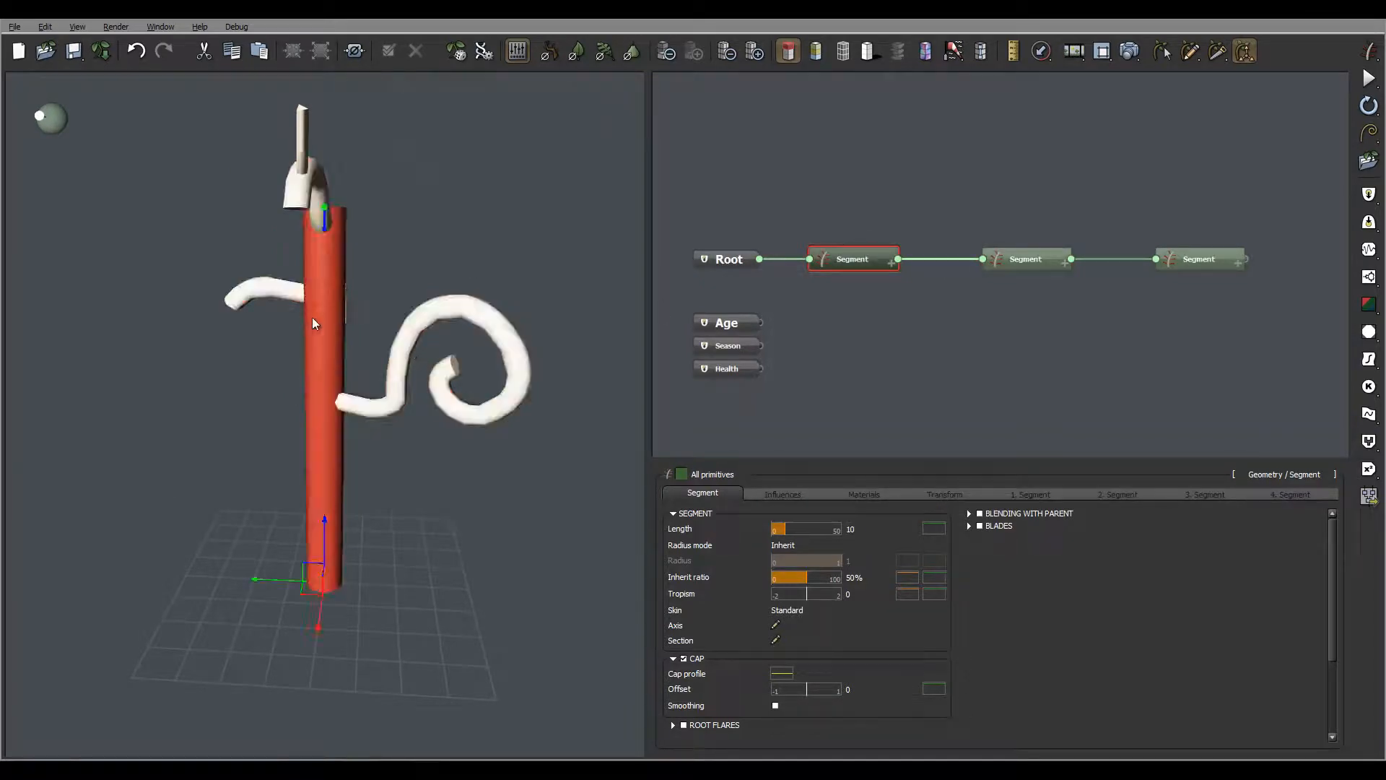
right_drag(312, 317, 375, 284)
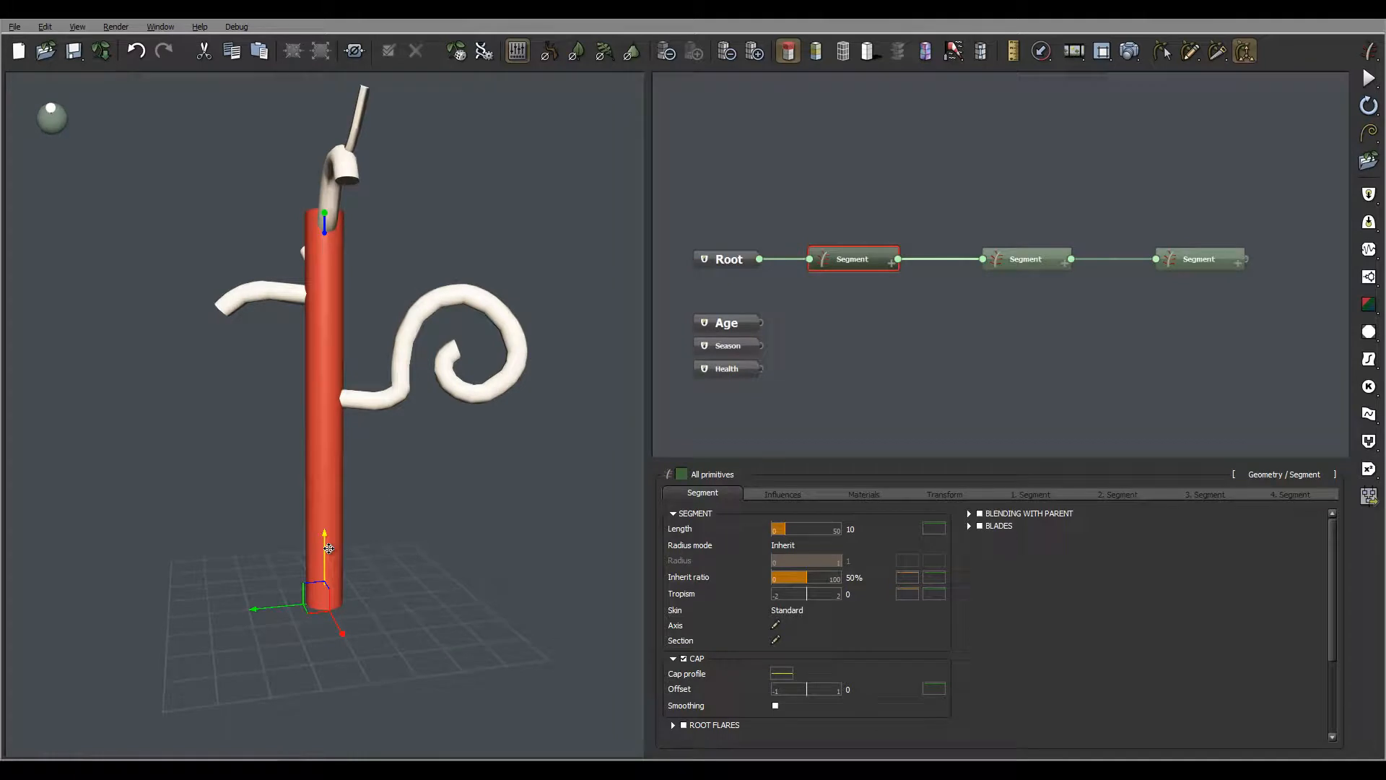
drag(329, 549, 328, 541)
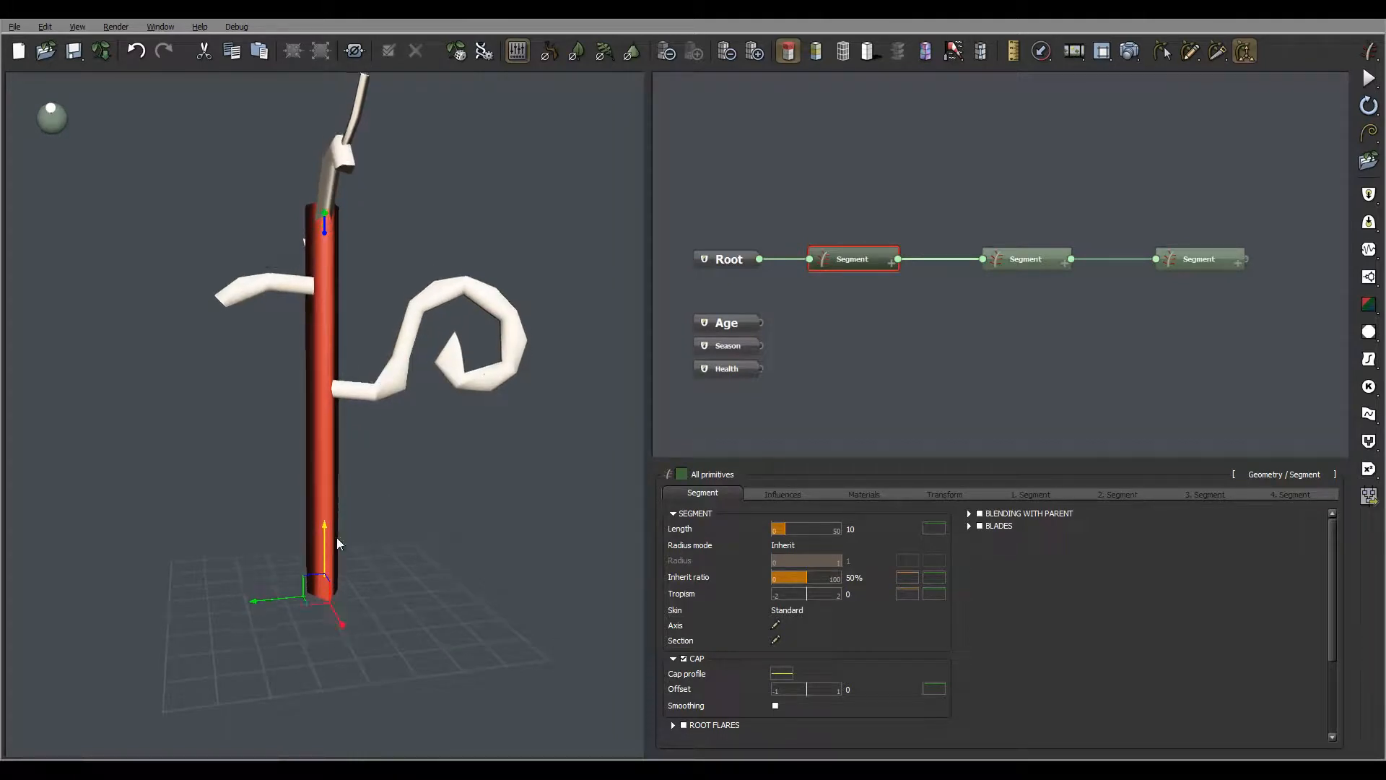
Step: Try sliding the third Segment's twig along the pruned upper branch, and undo back to the unpruned branches
click(1203, 257)
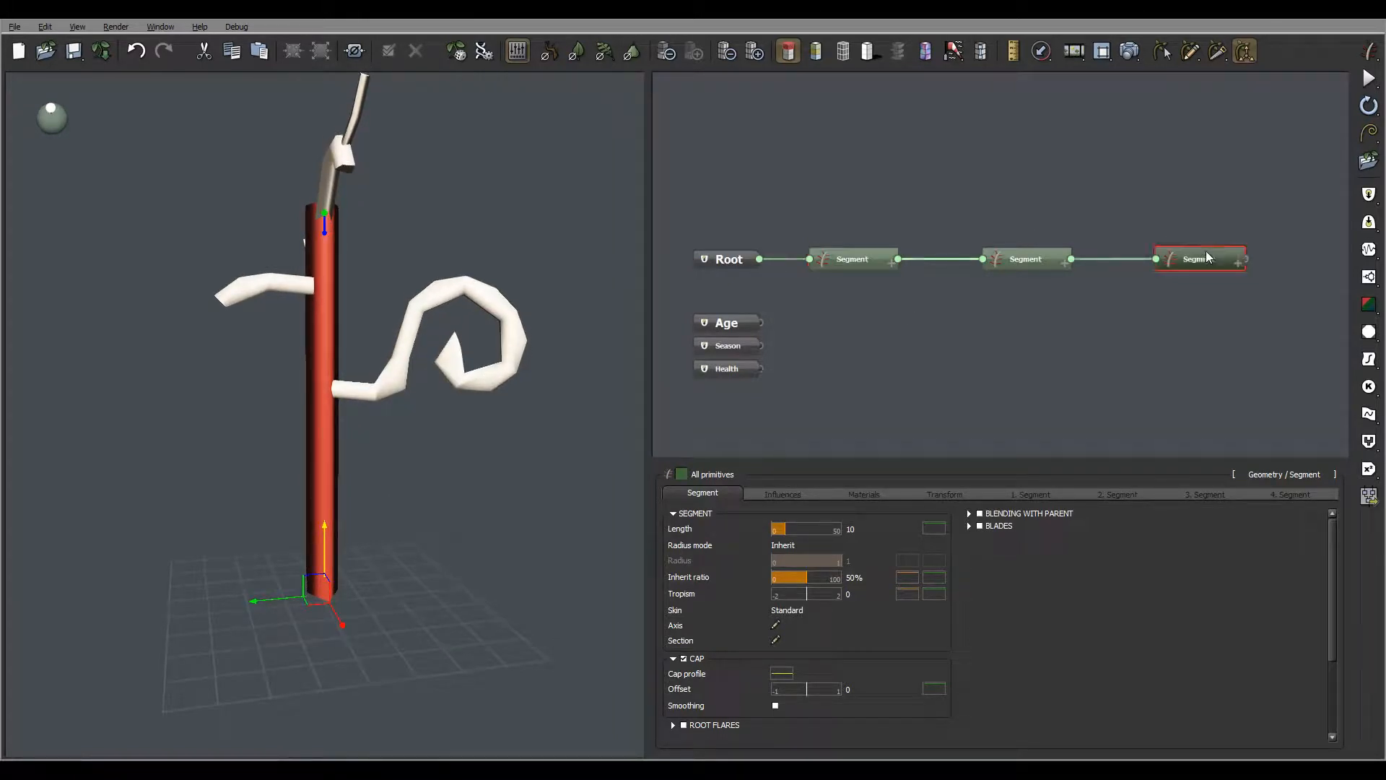
right_drag(344, 110, 488, 163)
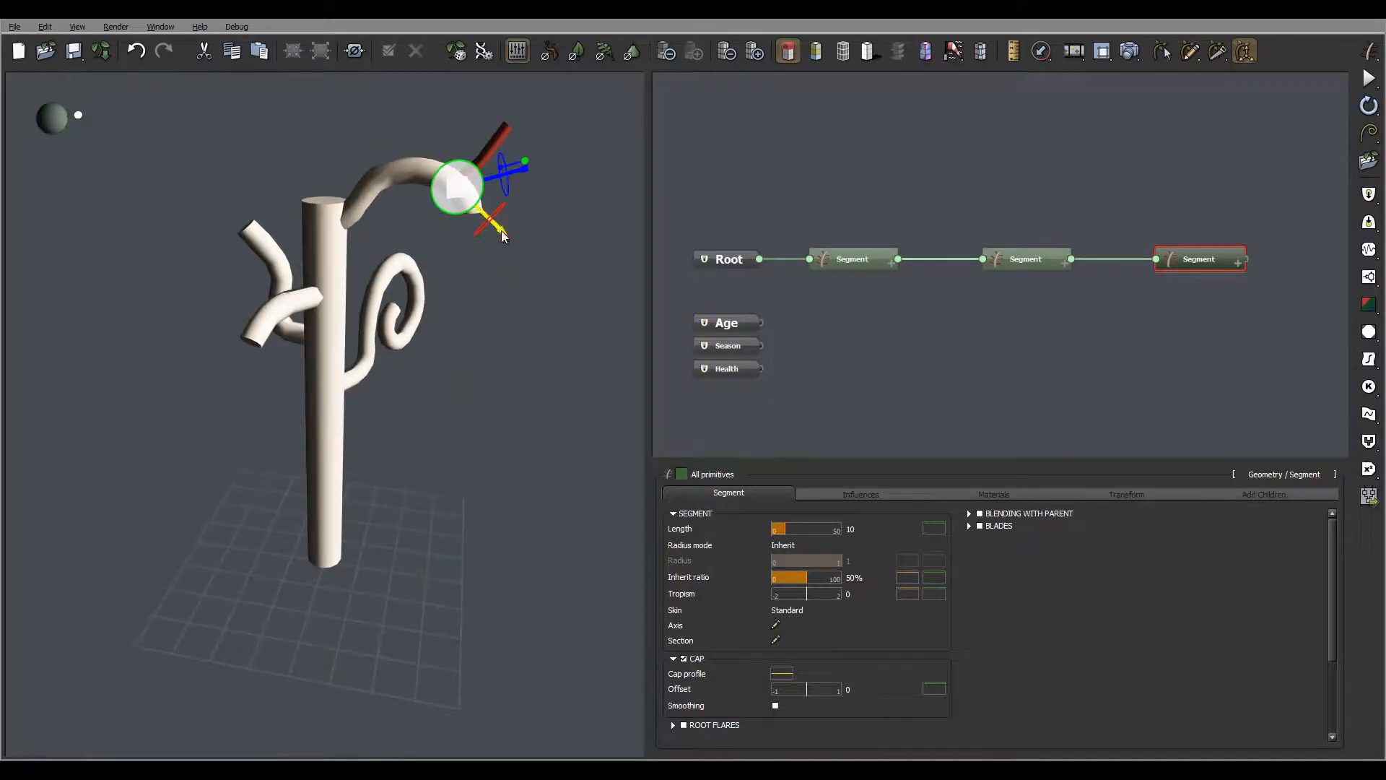
drag(504, 236, 443, 171)
mouse_move(550, 248)
right_down()
mouse_move(278, 232)
mouse_move(433, 186)
mouse_move(321, 147)
mouse_move(523, 209)
right_up()
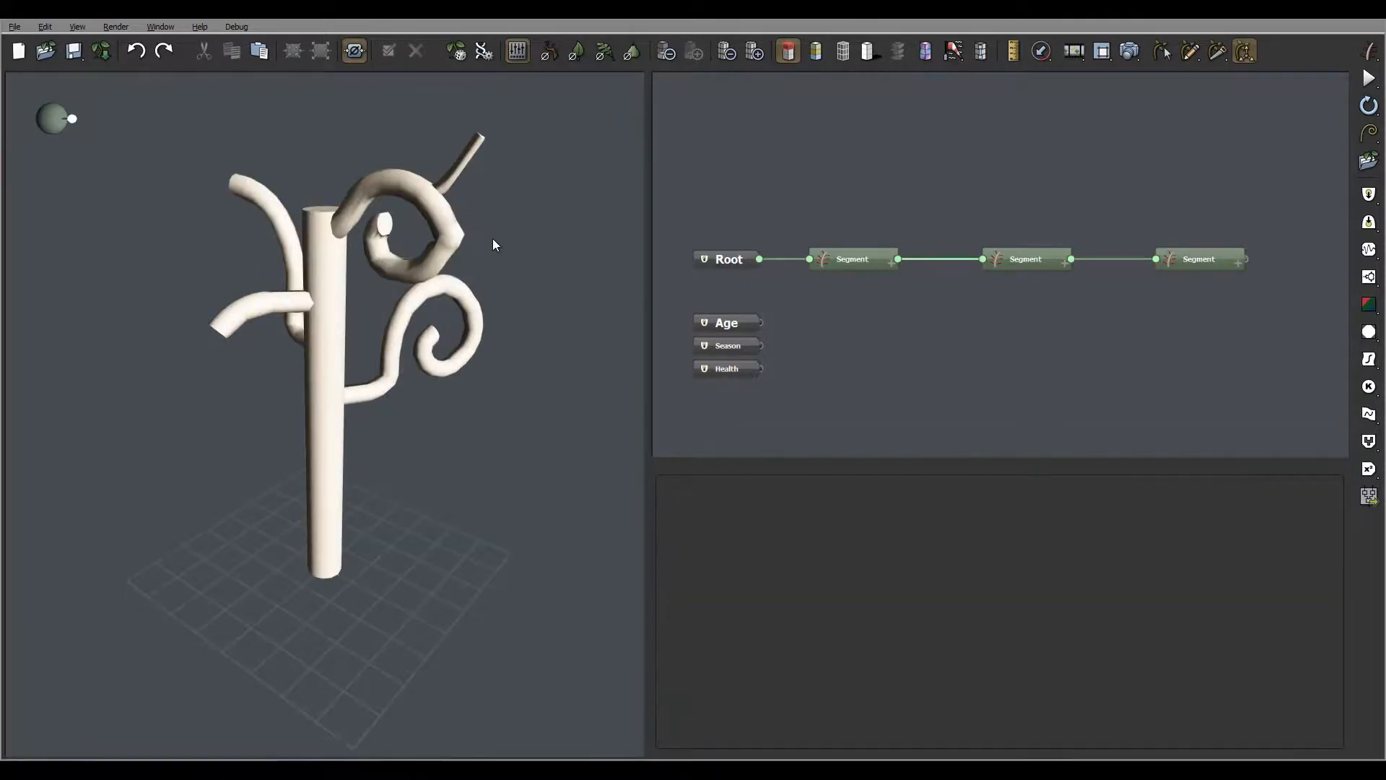
right_drag(493, 240, 429, 120)
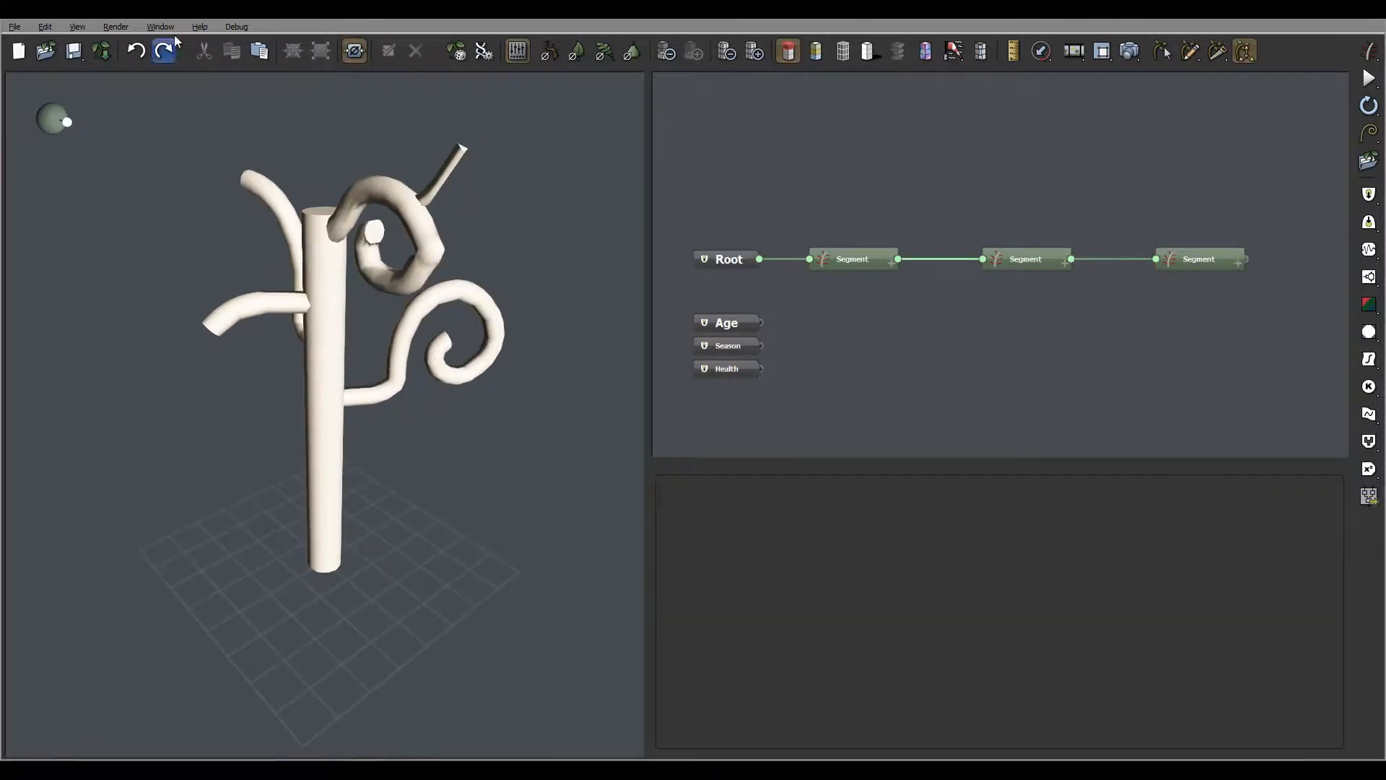
Step: Slide the third Segment's twig along the upper curled branch to the inner turn of its spiral
right_drag(470, 186, 507, 194)
click(1219, 259)
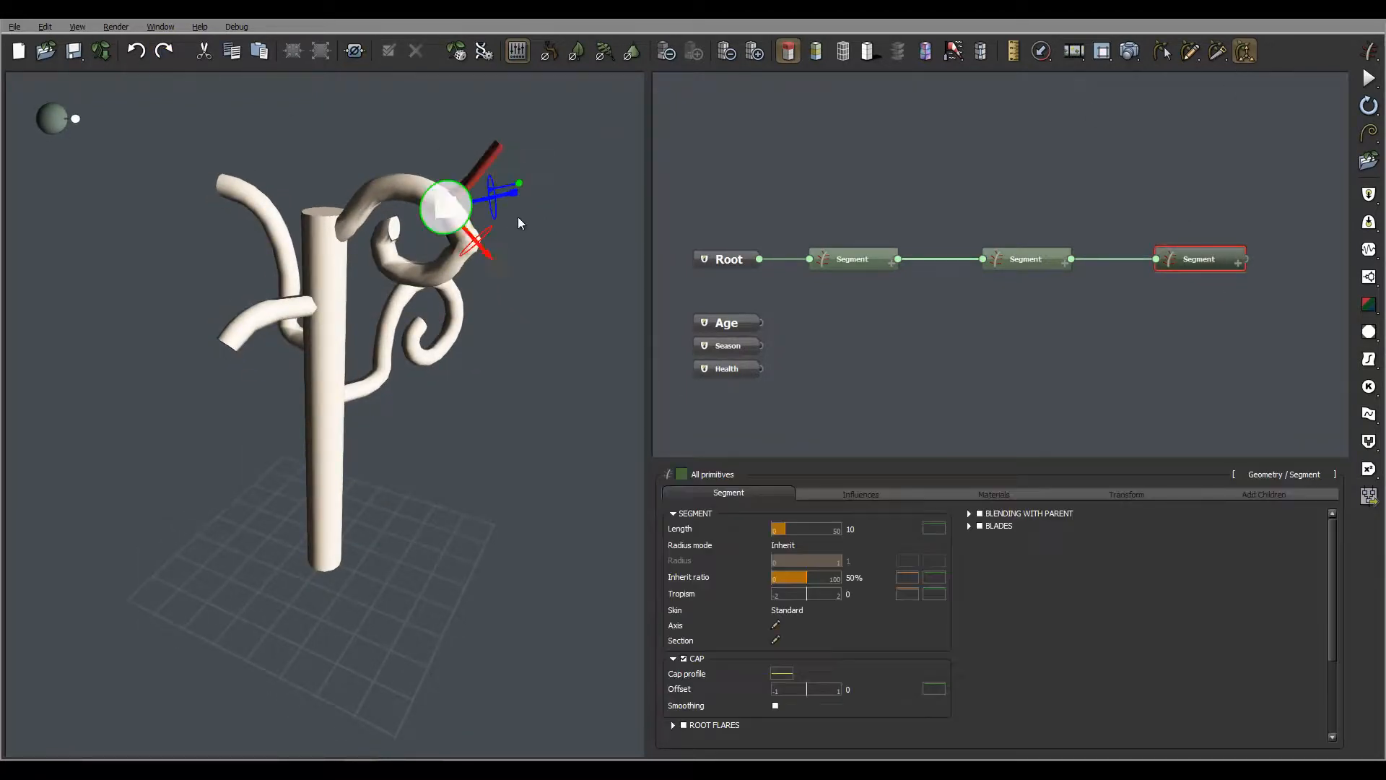
mouse_move(491, 262)
mouse_down()
mouse_move(481, 288)
mouse_move(429, 303)
mouse_move(468, 314)
mouse_move(485, 288)
mouse_up()
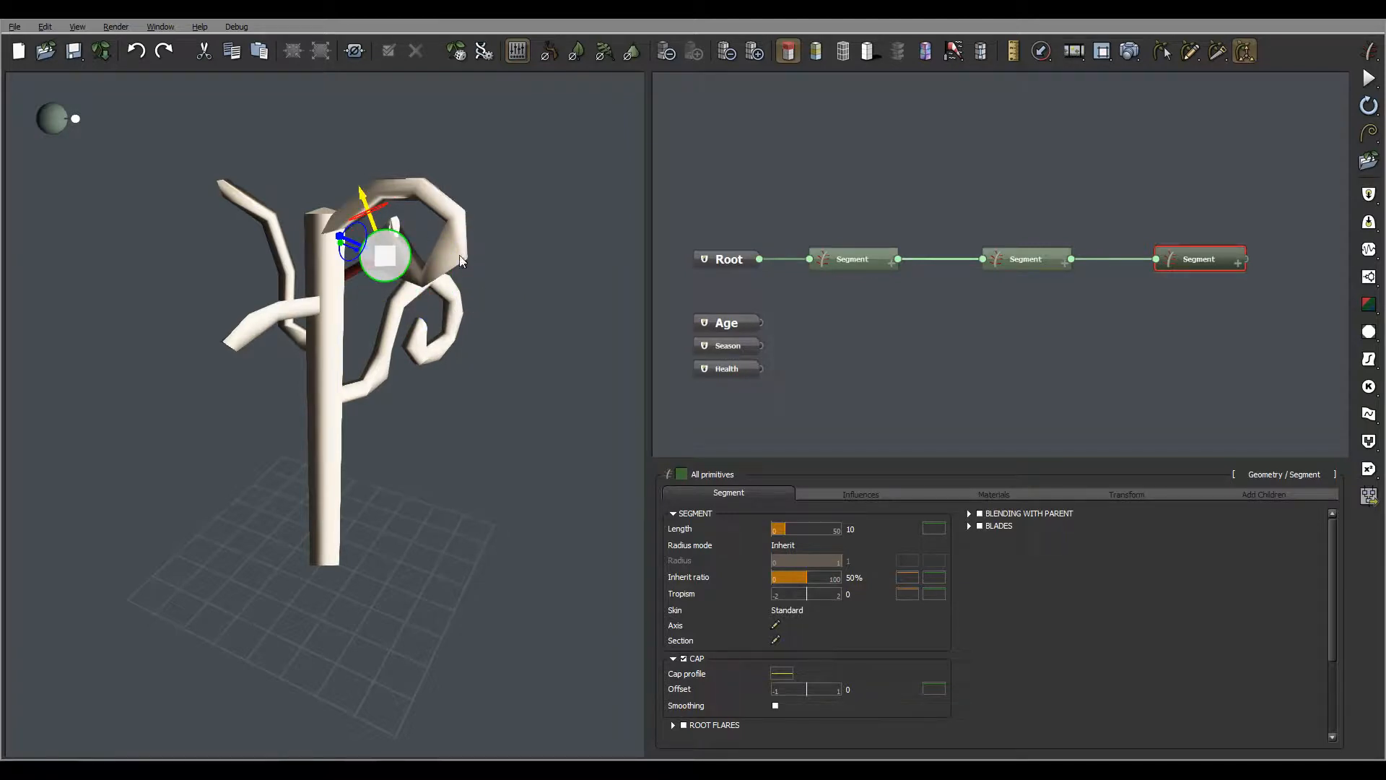
click(603, 220)
right_drag(599, 221, 317, 235)
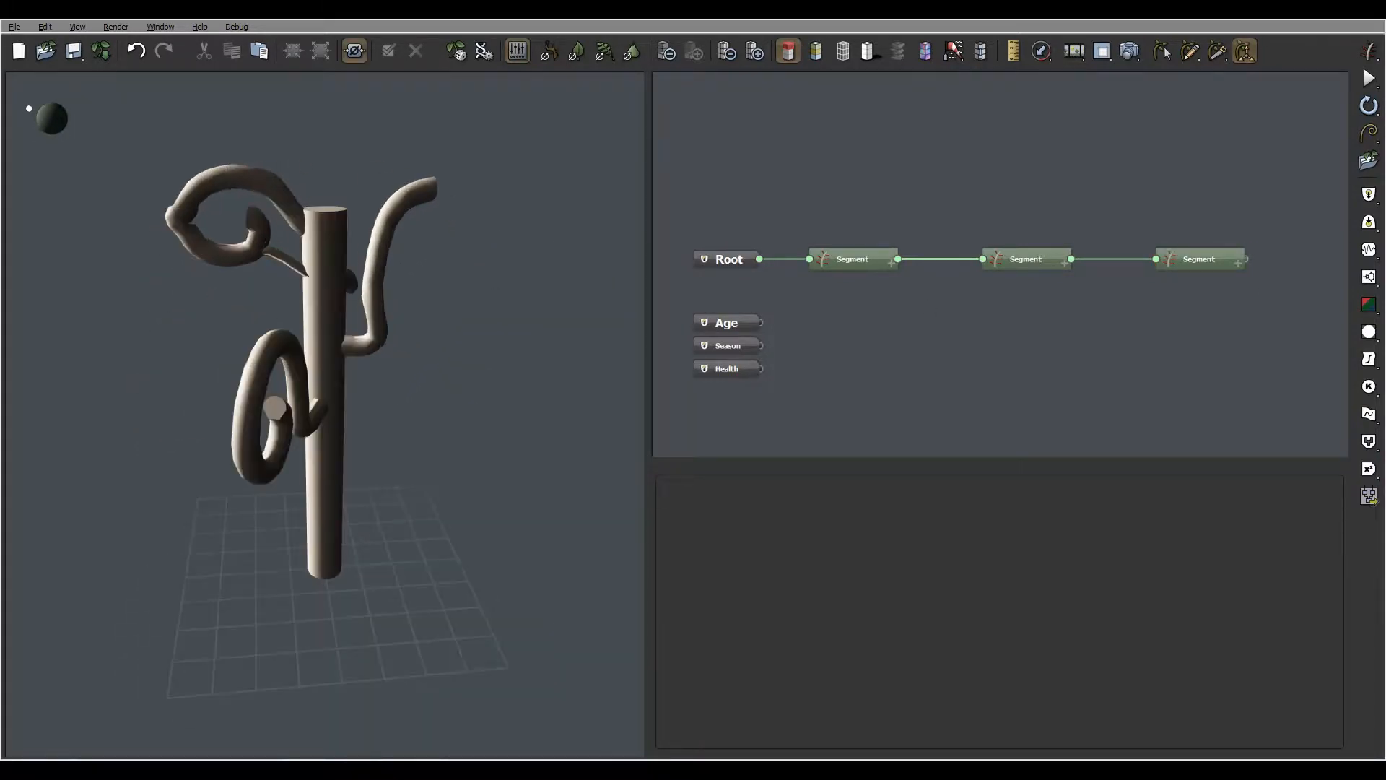
Step: Prune the twig on the upper spiral to remove its outer end
right_drag(289, 361, 548, 393)
right_drag(289, 404, 198, 379)
click(1217, 52)
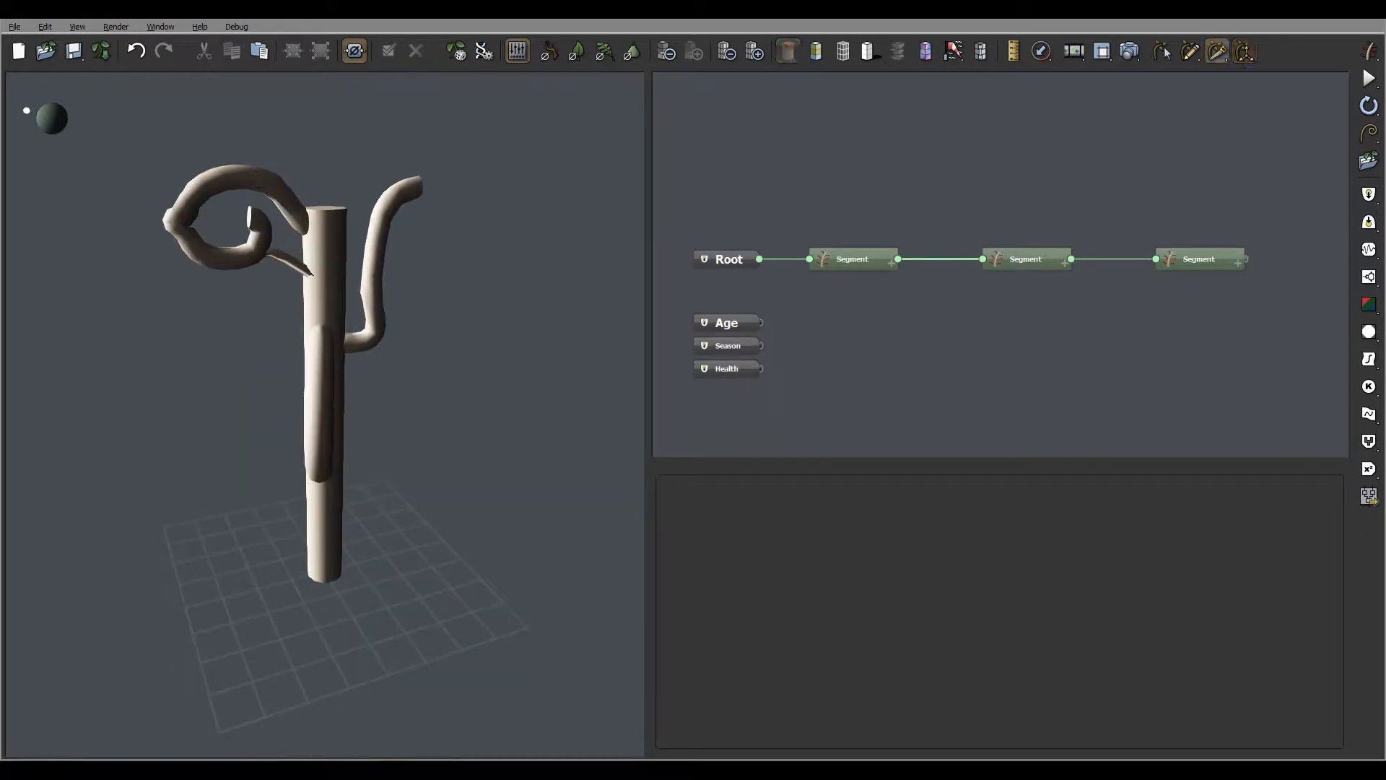
click(290, 262)
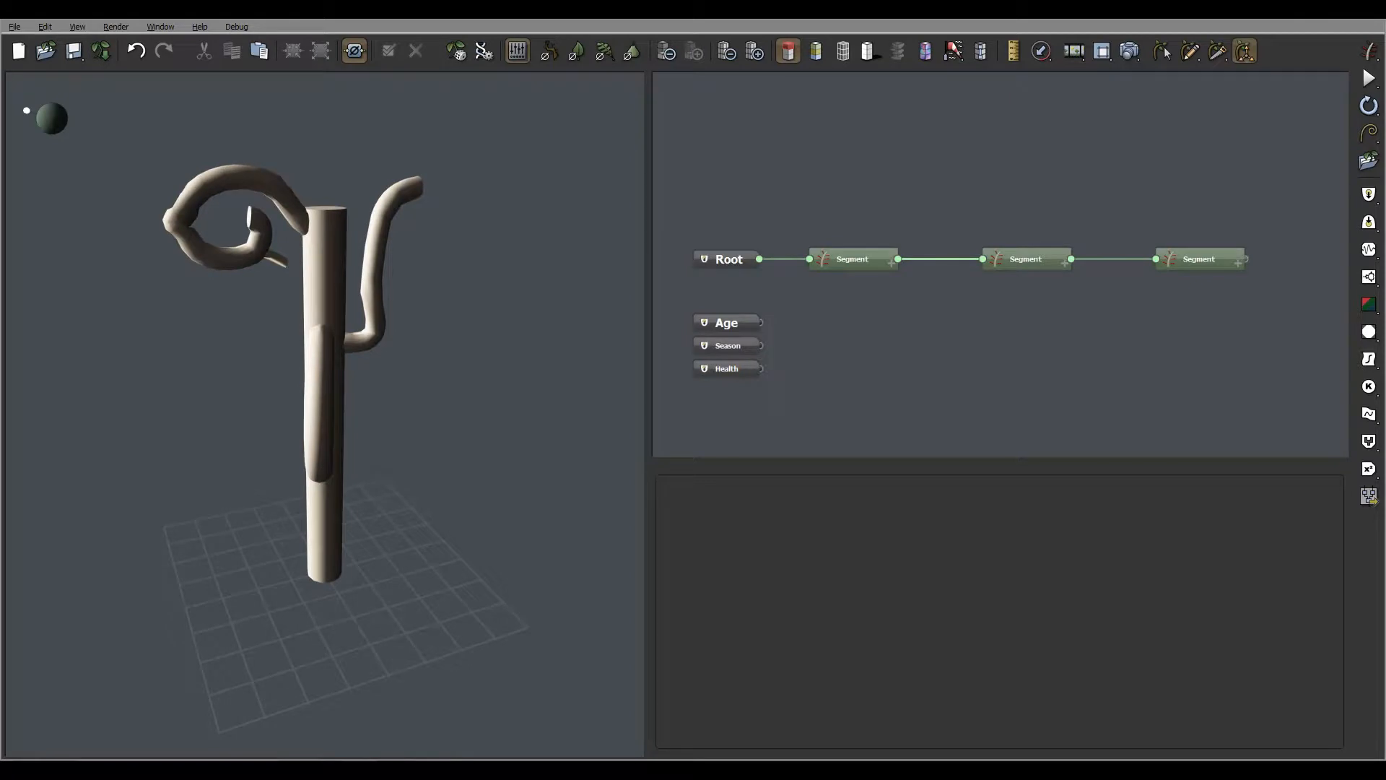
right_drag(289, 318, 361, 321)
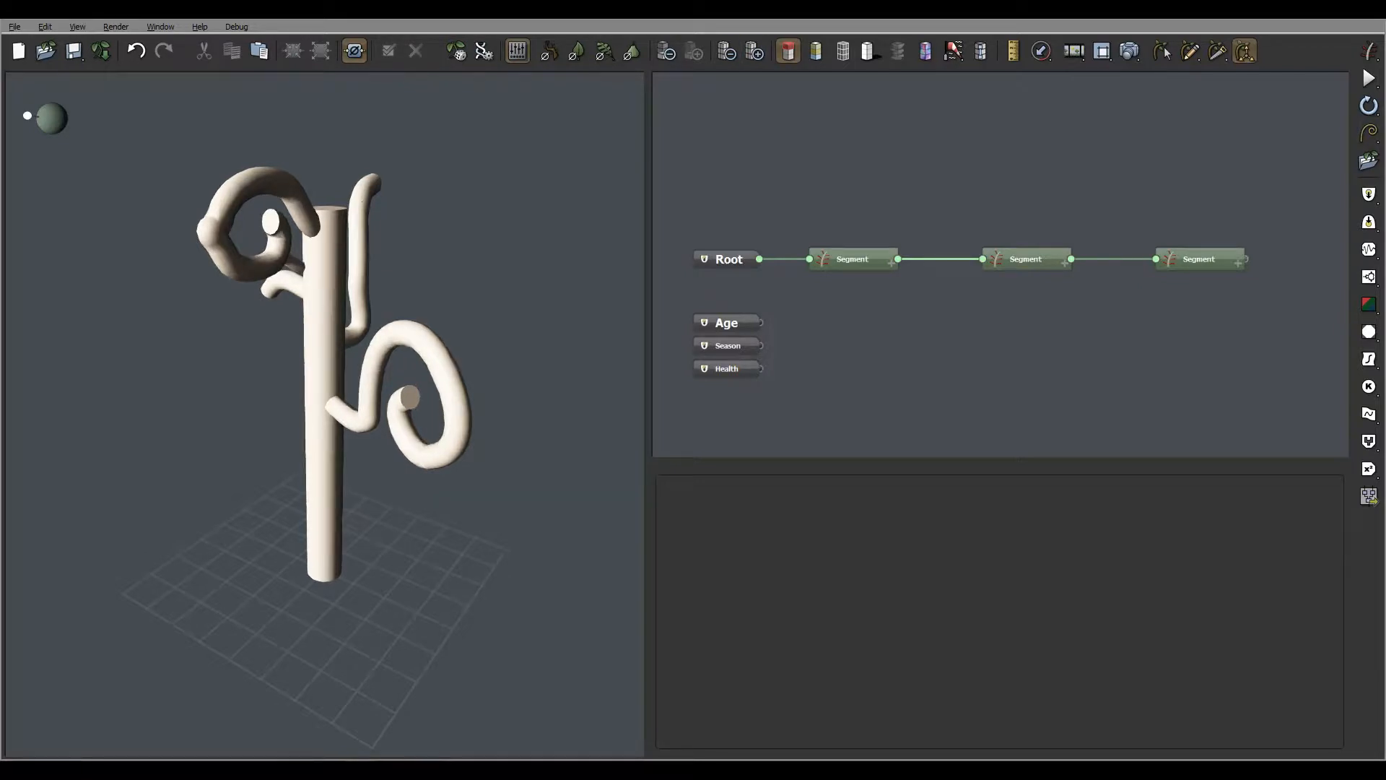
right_drag(325, 324, 253, 311)
Step: Taper the middle Segment's branches by shrinking the end profile of their Section
click(1027, 259)
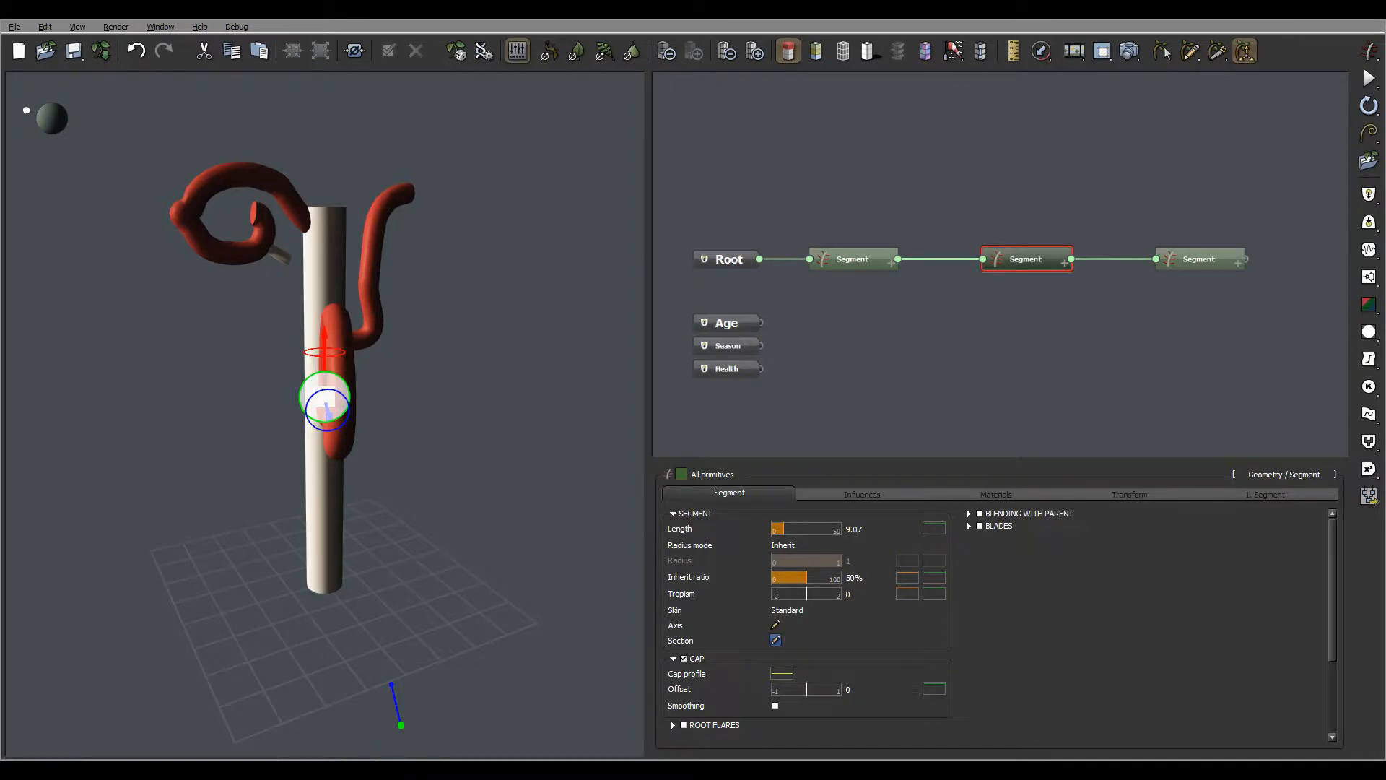
click(775, 639)
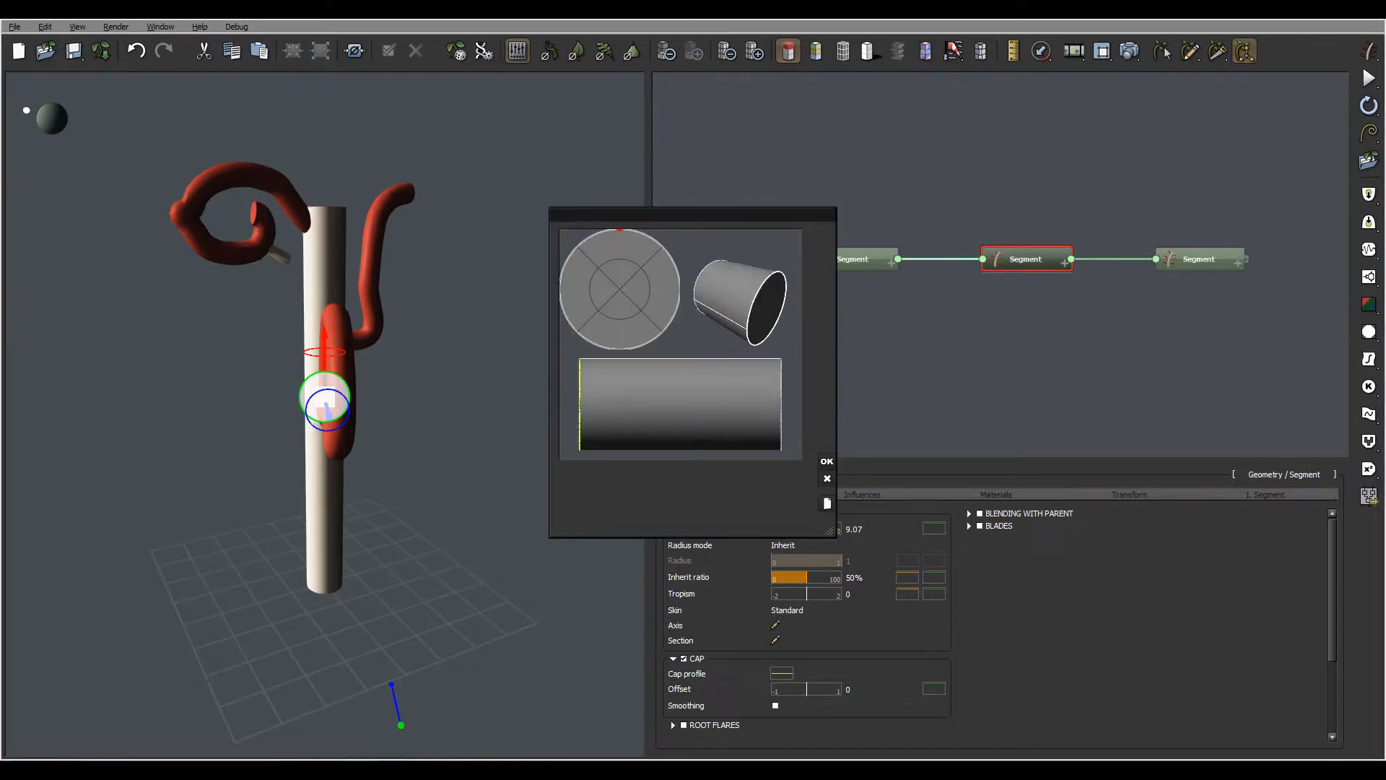
click(781, 404)
drag(619, 229, 619, 277)
click(826, 460)
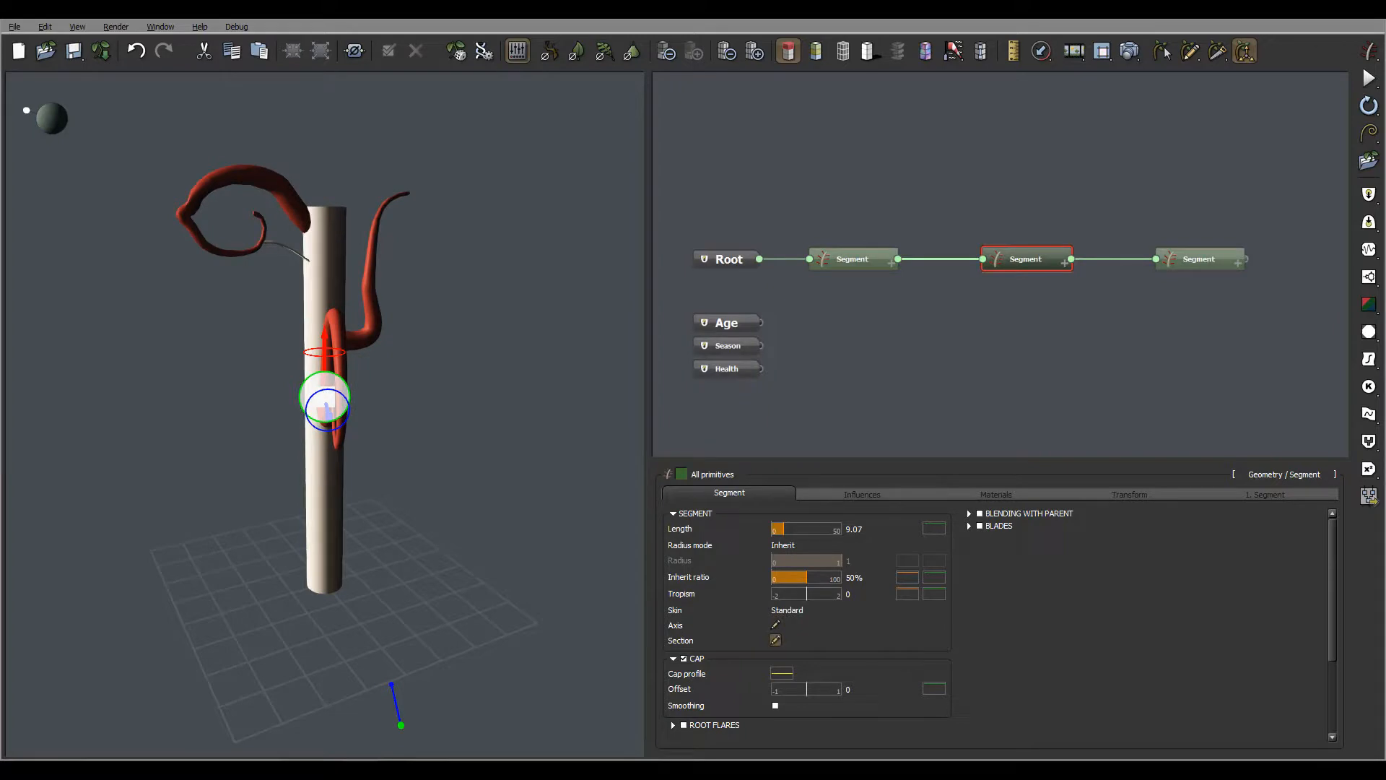
right_drag(325, 404, 191, 379)
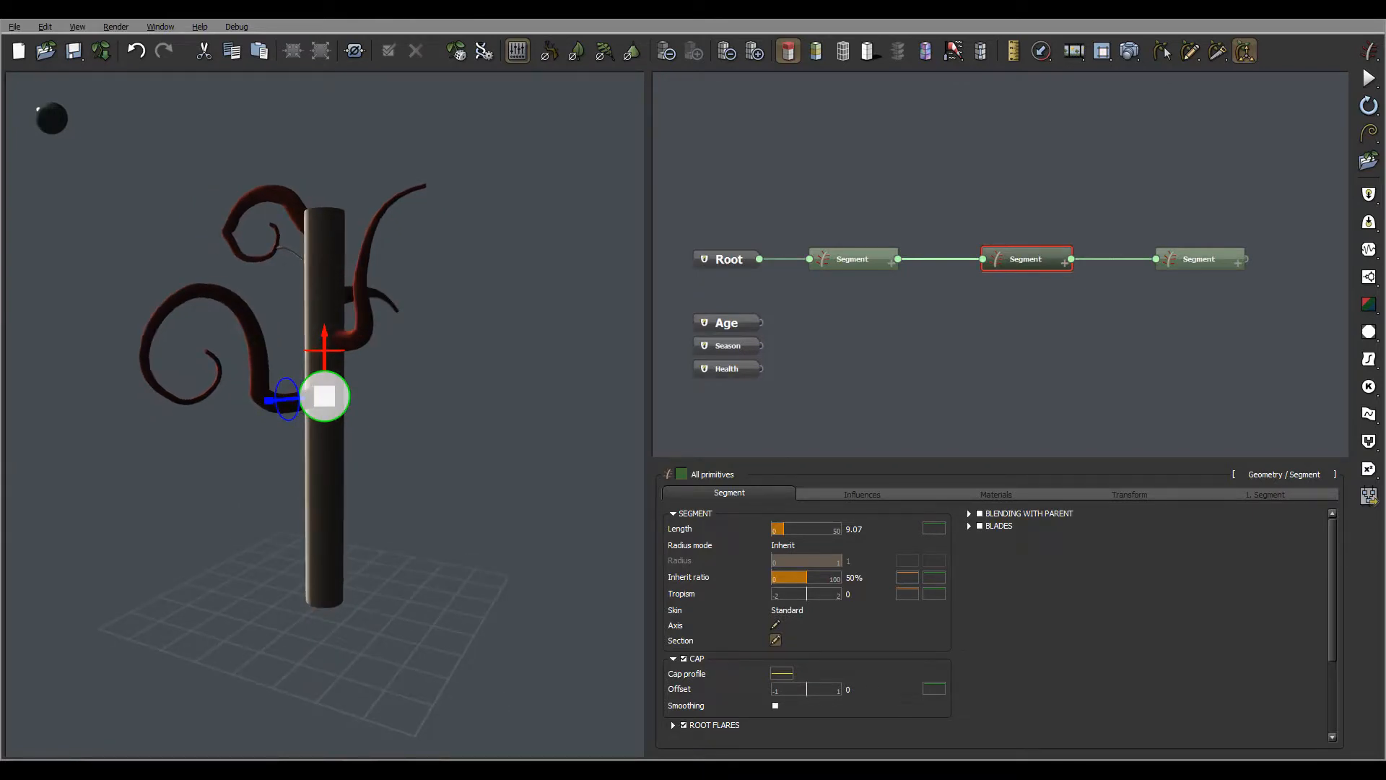
Step: Try root flares on the middle Segment's branches and disable them again
right_drag(253, 404, 399, 391)
click(684, 725)
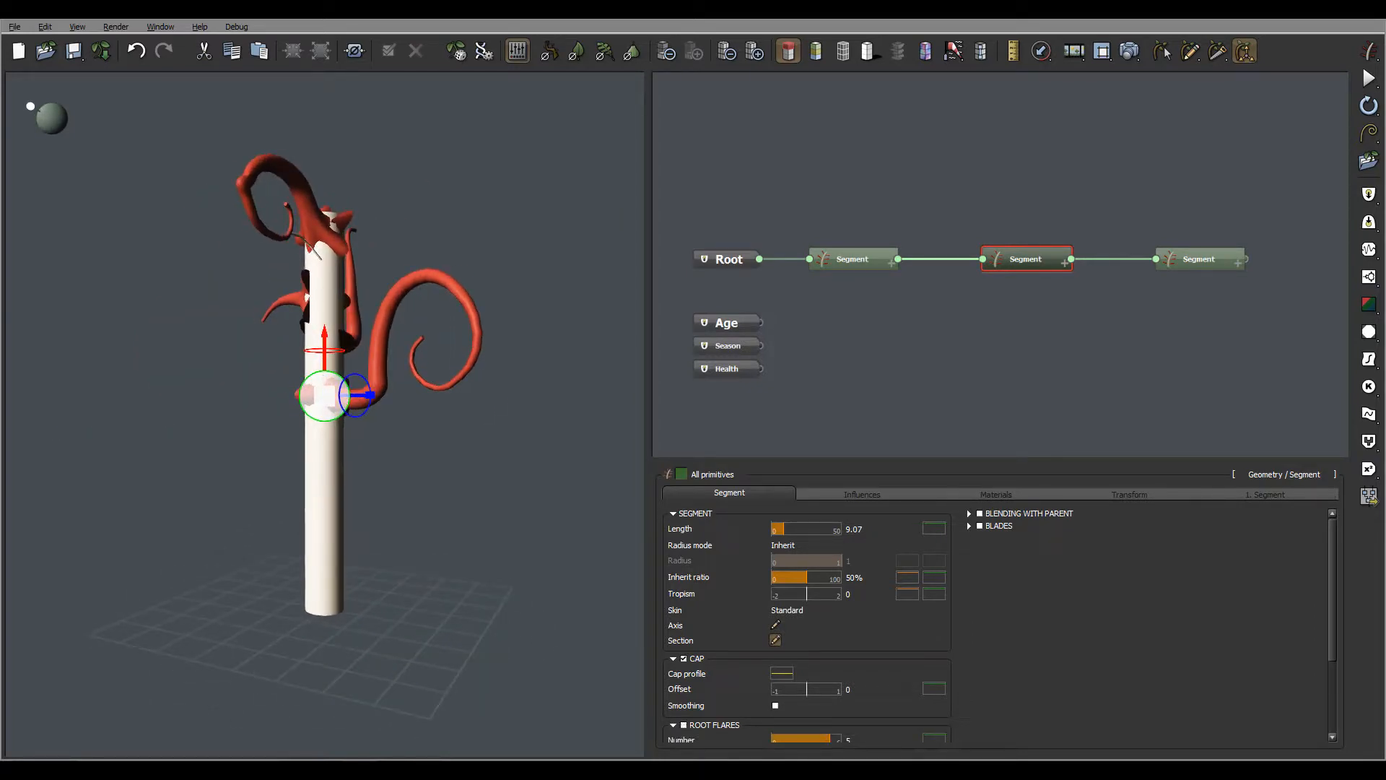
right_drag(448, 433, 318, 423)
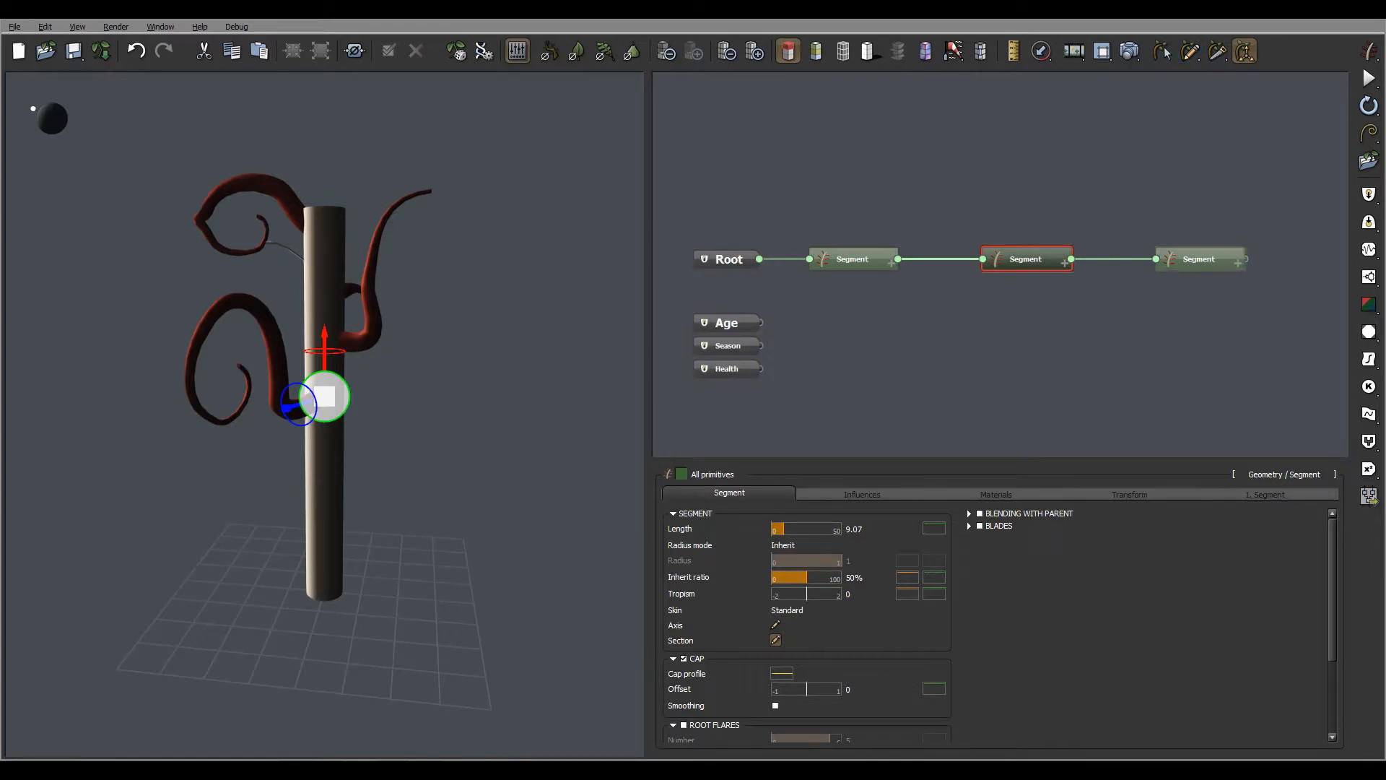
Step: Delete all three Segment nodes from the graph, leaving the Root node without children
click(1205, 257)
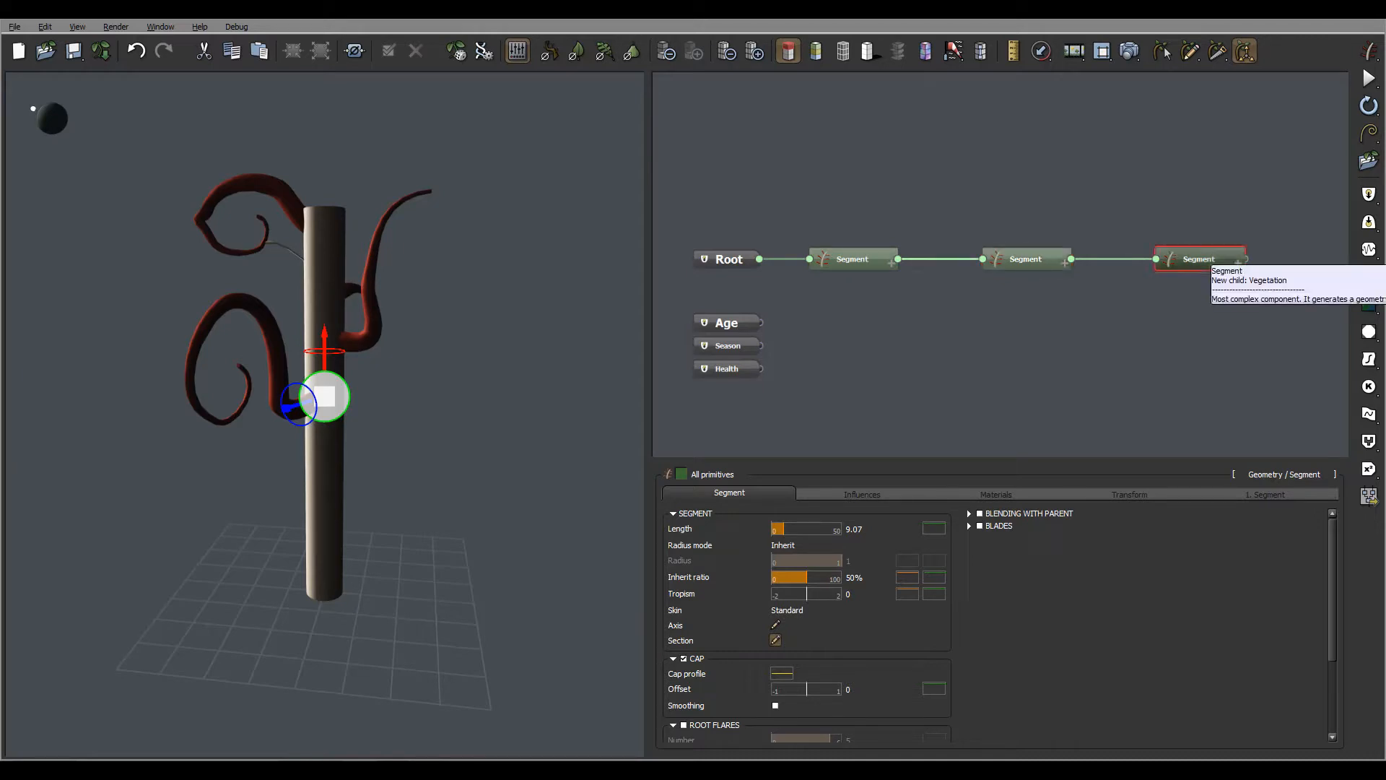
key(Delete)
click(1026, 259)
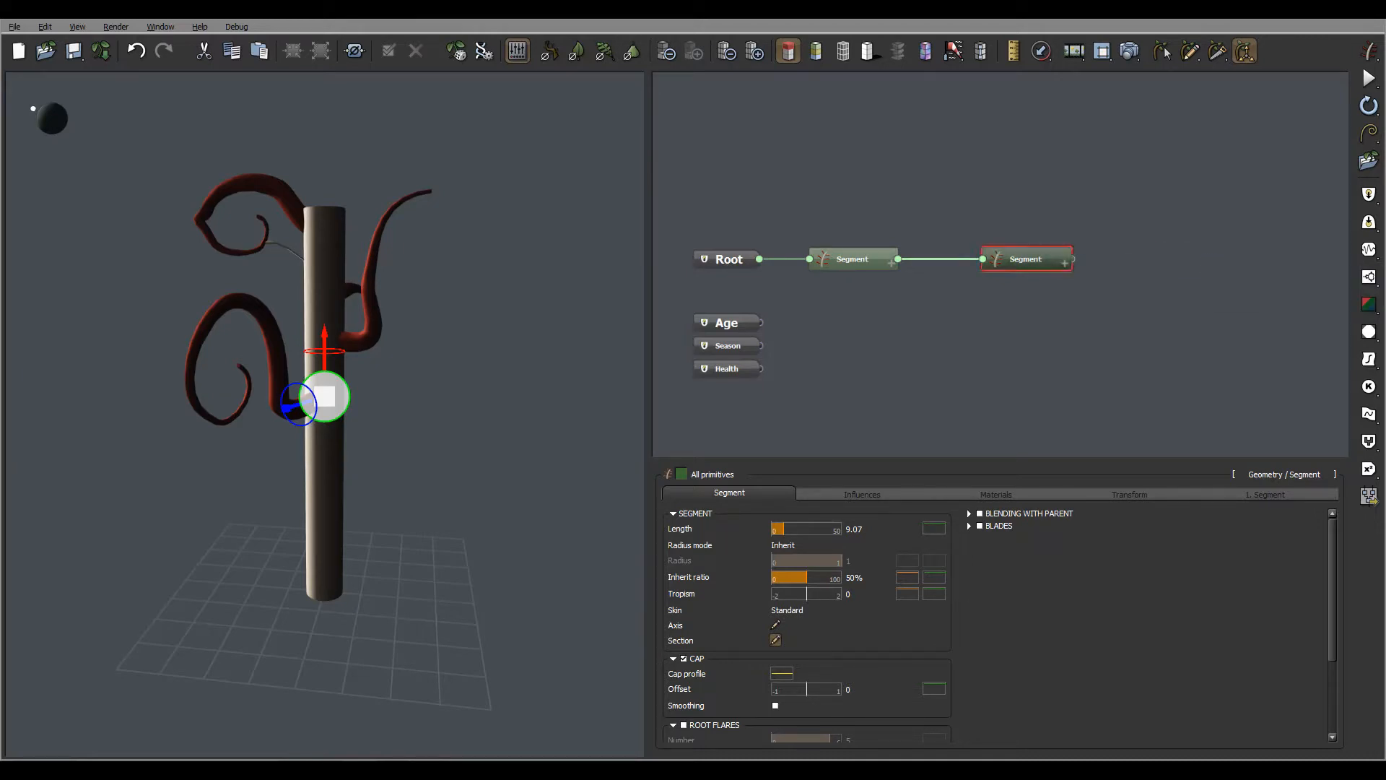
key(Delete)
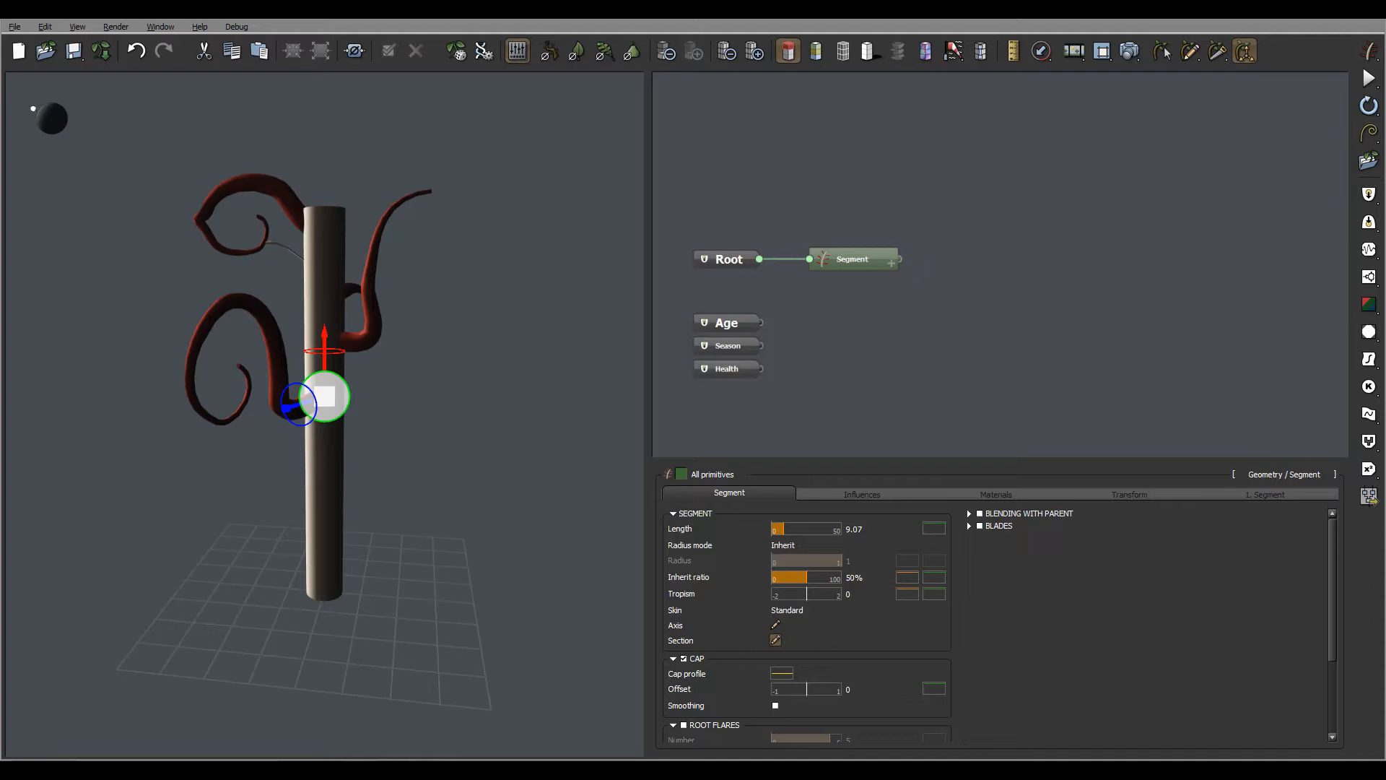
click(853, 259)
key(Delete)
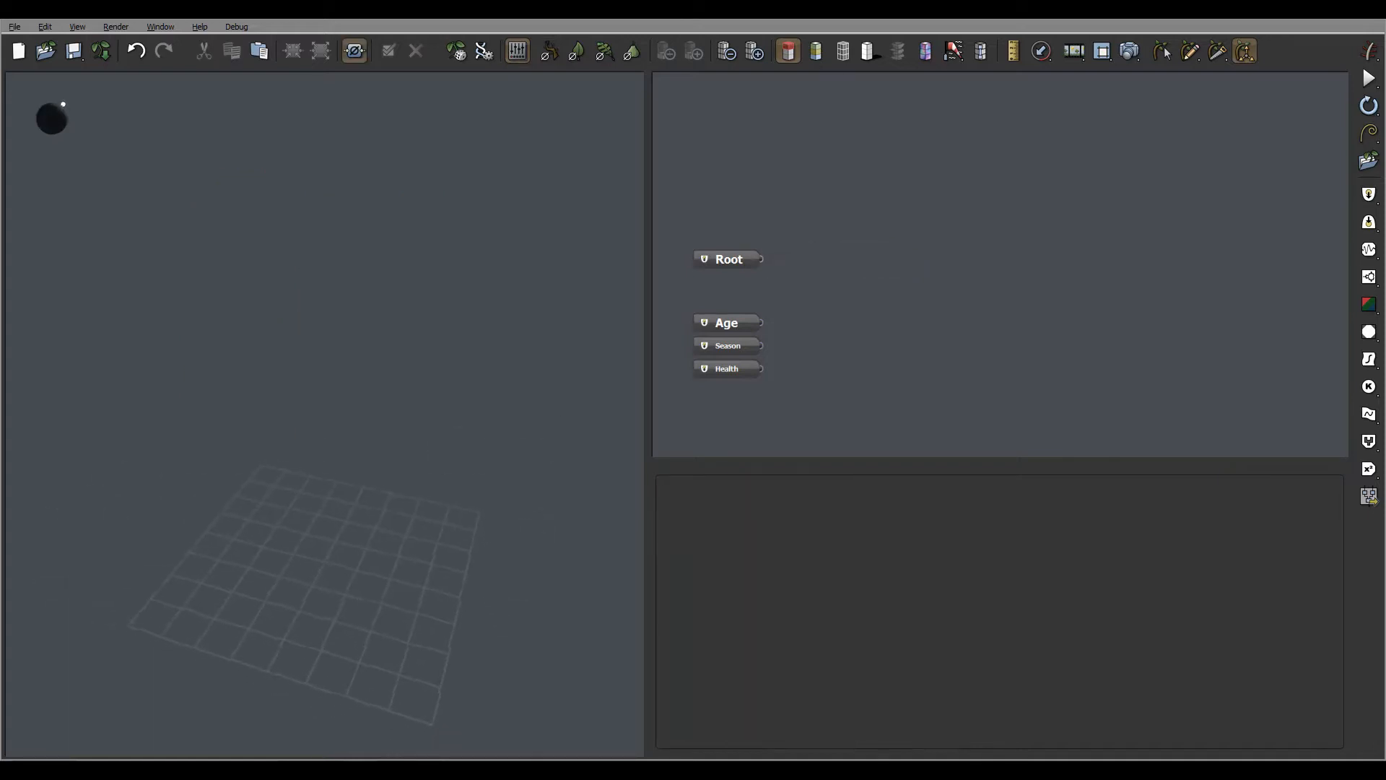
Step: Hand-draw a new winding trunk segment from the ground grid, looping out to one side and curling at its end
click(1189, 50)
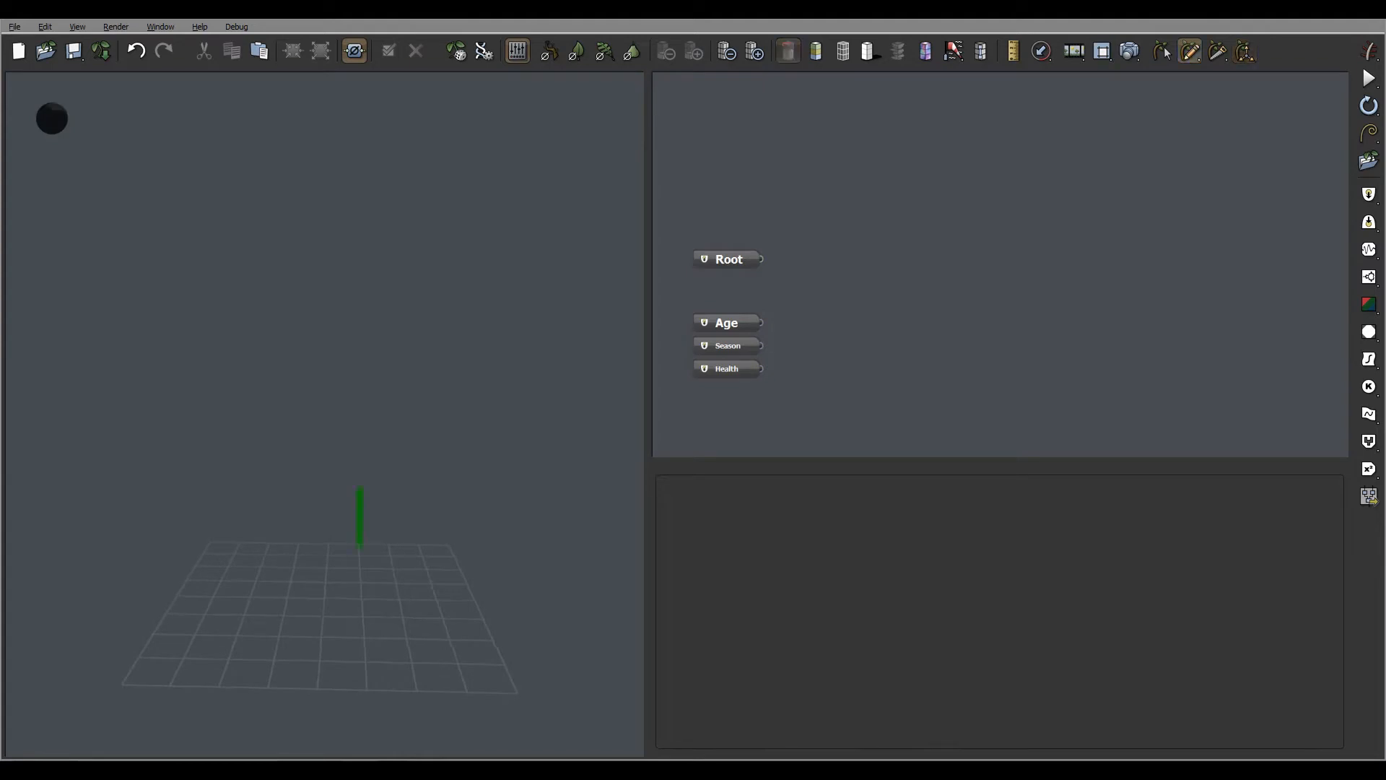
mouse_move(336, 598)
mouse_down()
mouse_move(346, 532)
mouse_move(427, 505)
mouse_move(485, 552)
mouse_move(537, 506)
mouse_move(489, 452)
mouse_move(418, 441)
mouse_move(322, 463)
mouse_move(262, 515)
mouse_move(145, 458)
mouse_move(232, 402)
mouse_up()
right_drag(242, 415, 103, 405)
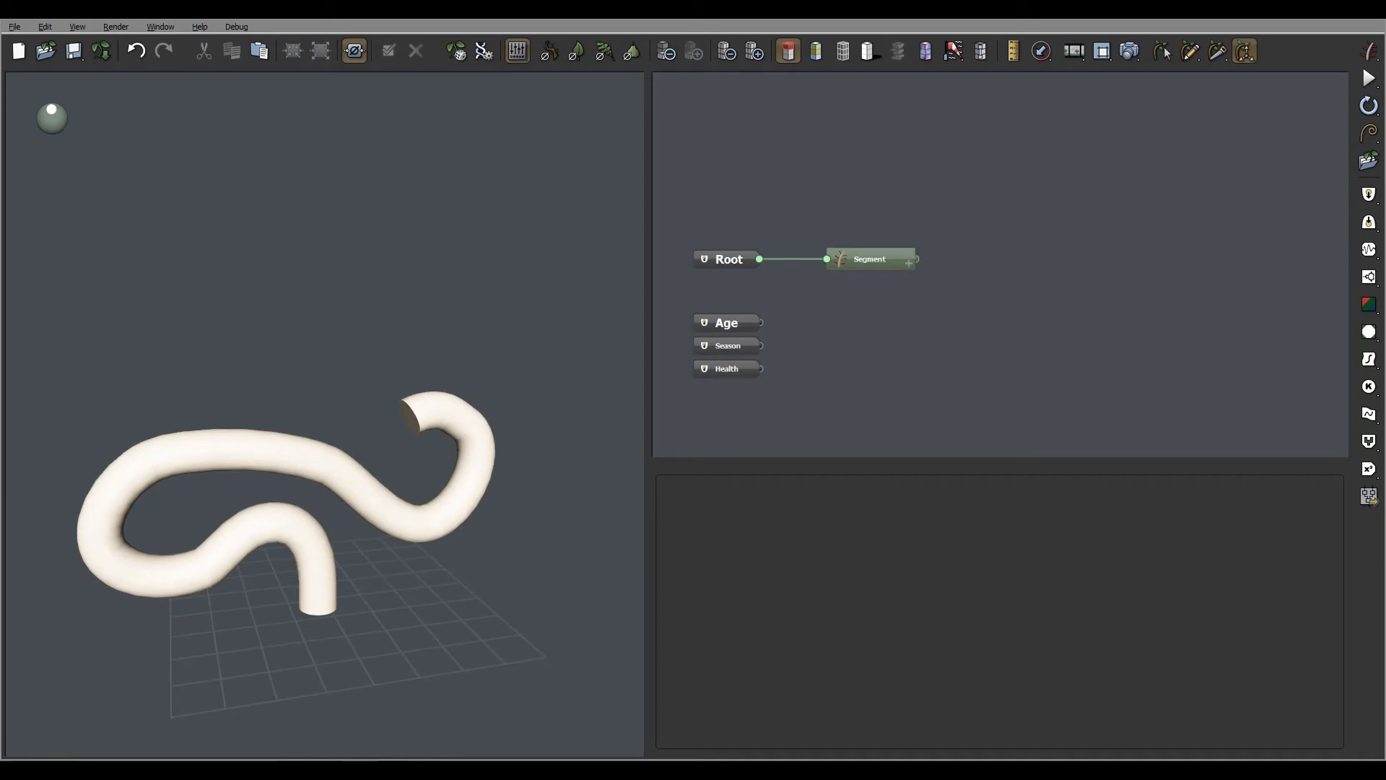
right_drag(246, 426, 209, 408)
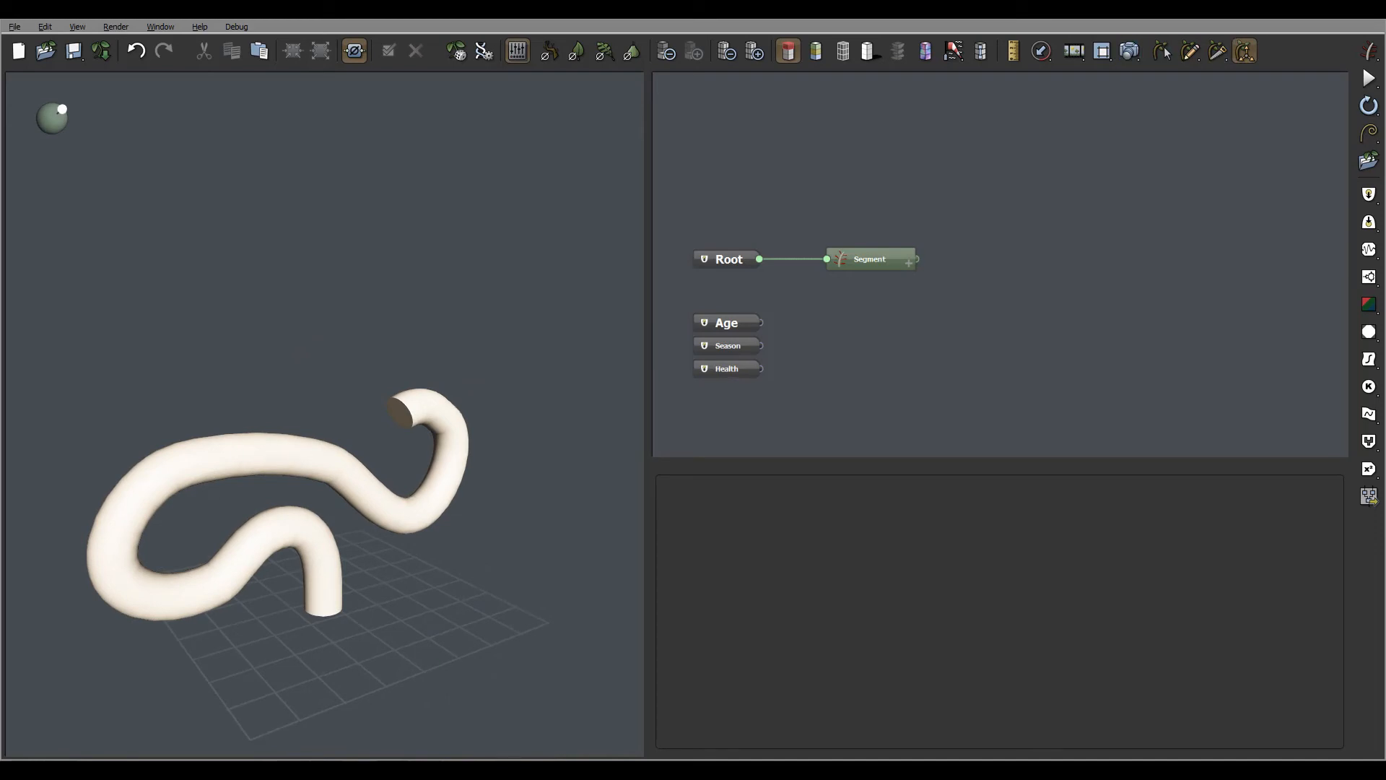
right_drag(332, 419, 281, 390)
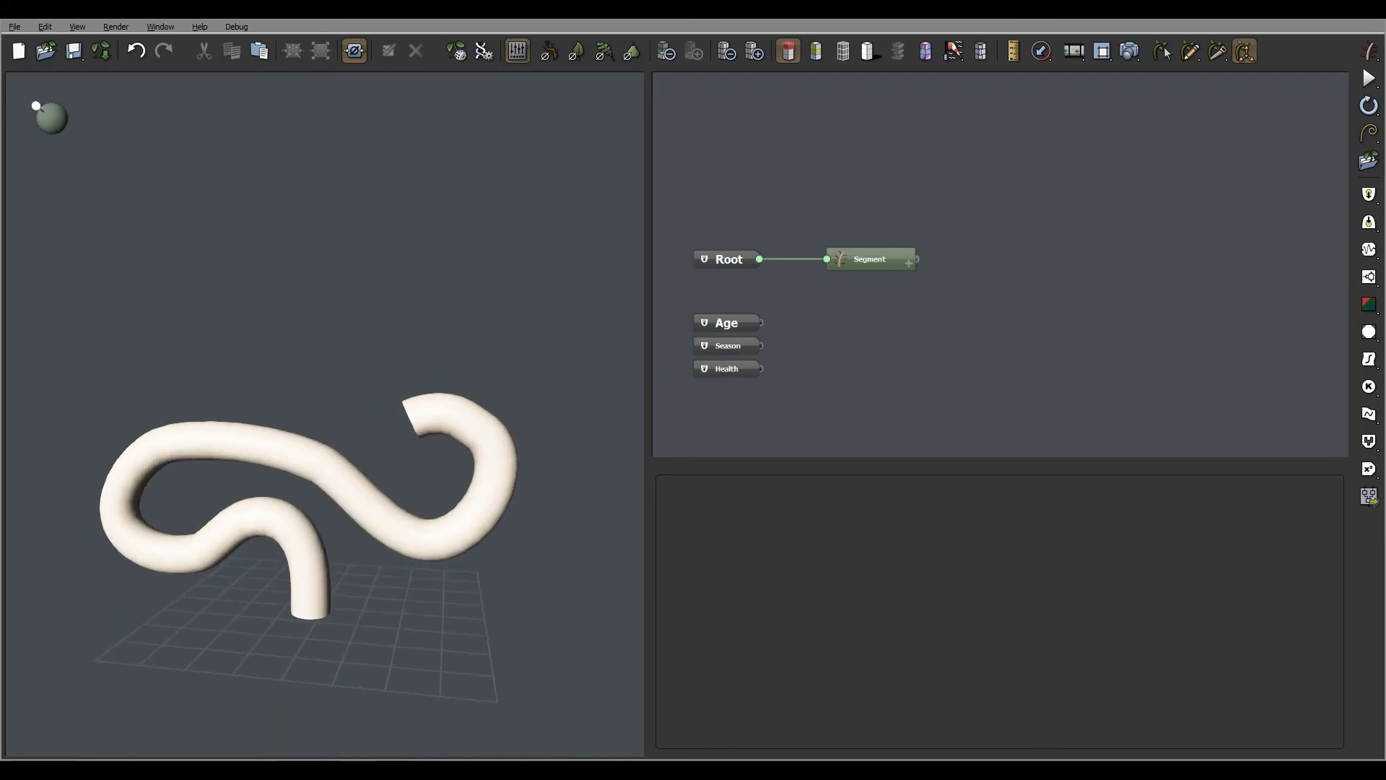